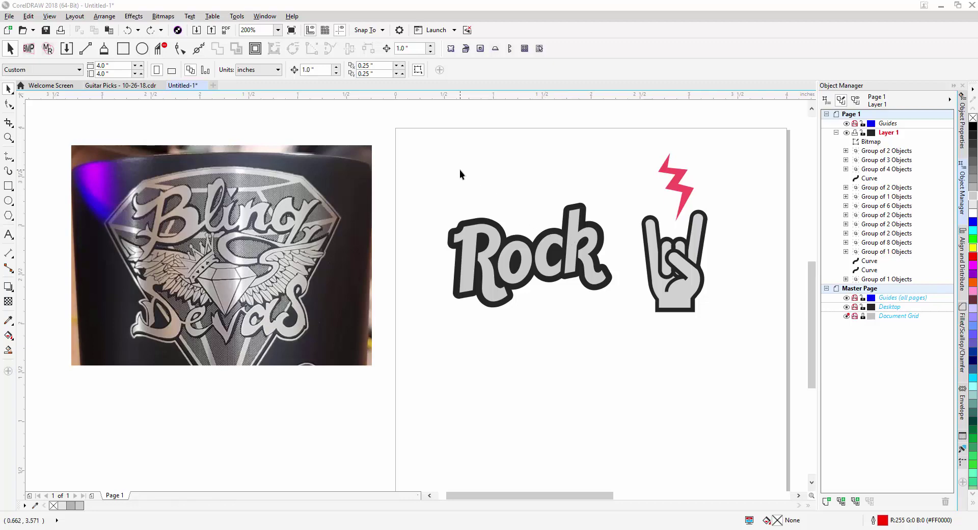
Set the nudge distance to 1 inch.
left_click(410, 48)
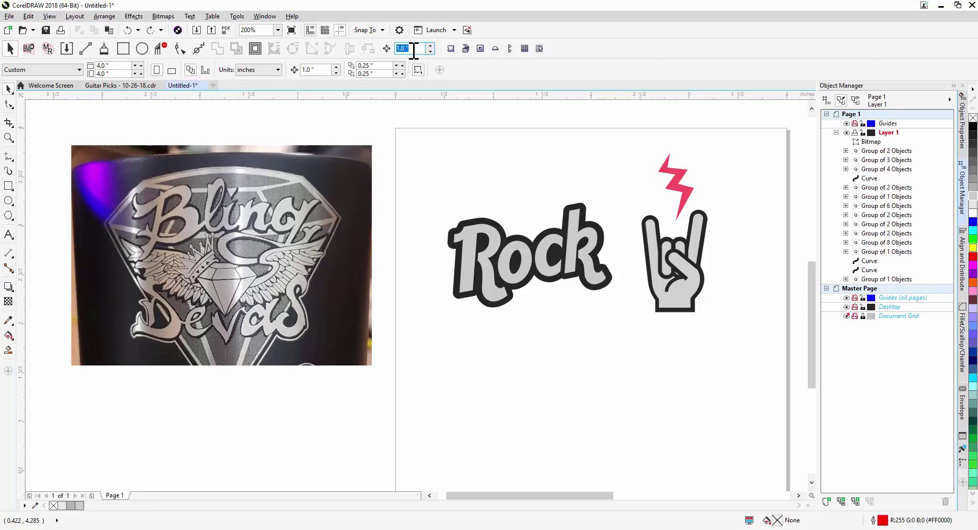
left_click(493, 155)
left_click(408, 49)
key("Return")
Select the grey Rock lettering group and nudge it one inch down off the black backing.
left_click(490, 234)
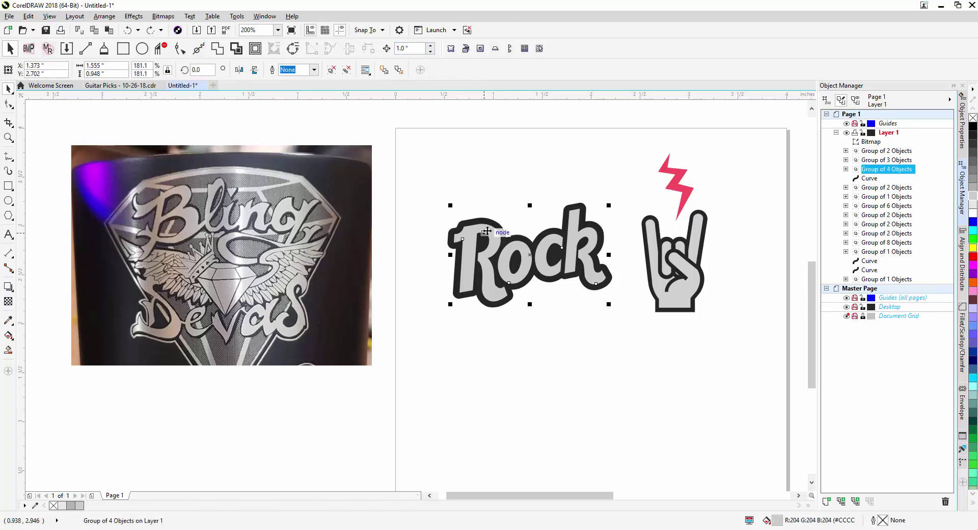
left_click(395, 131)
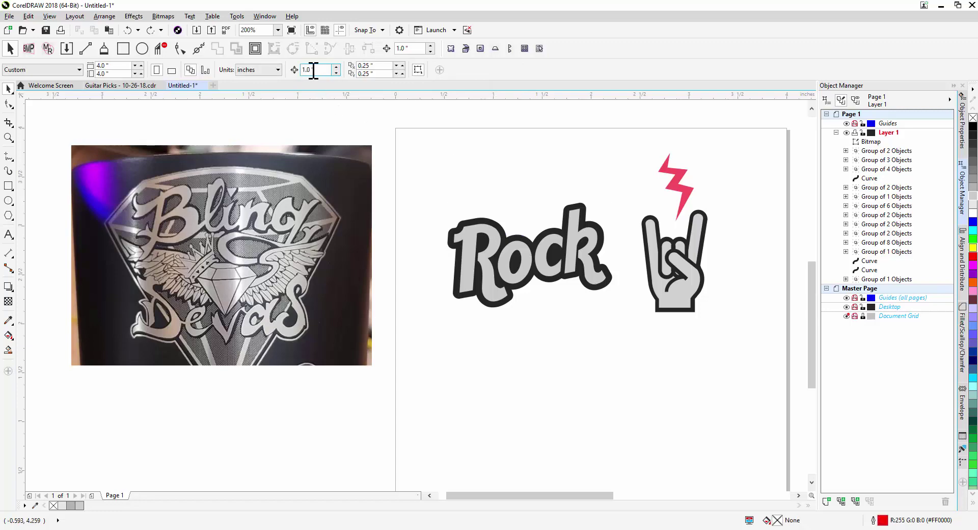
left_click(492, 233)
left_click(497, 158)
left_click(492, 234)
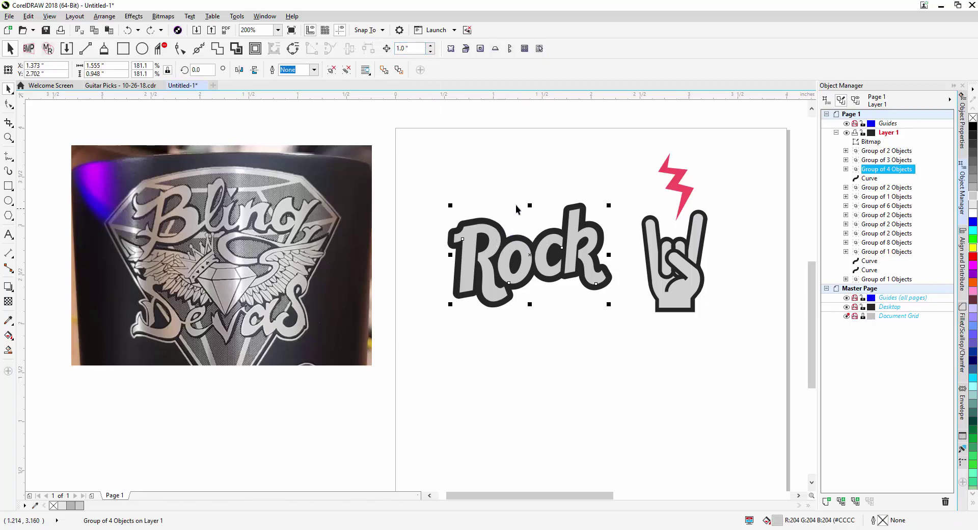
left_click(498, 157)
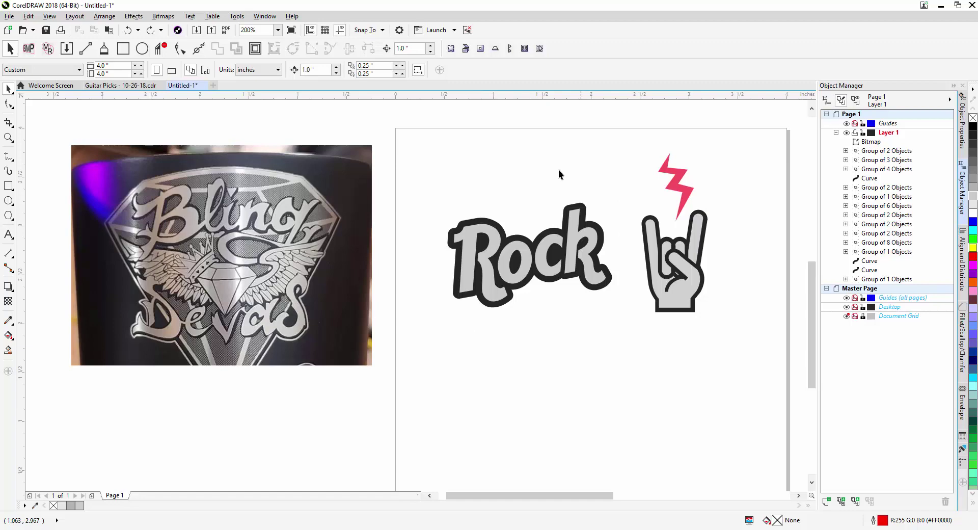
left_click(493, 235)
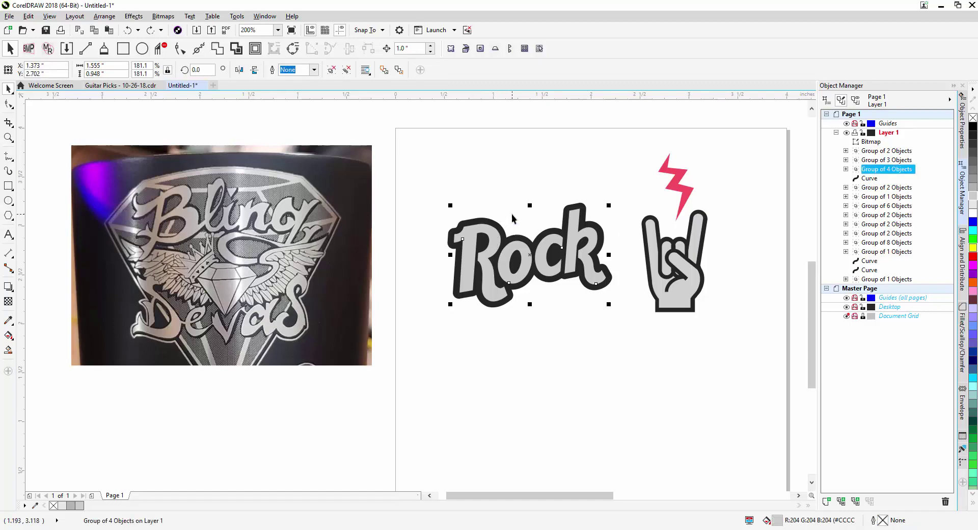
key("Down")
key("ctrl+z")
key("Down")
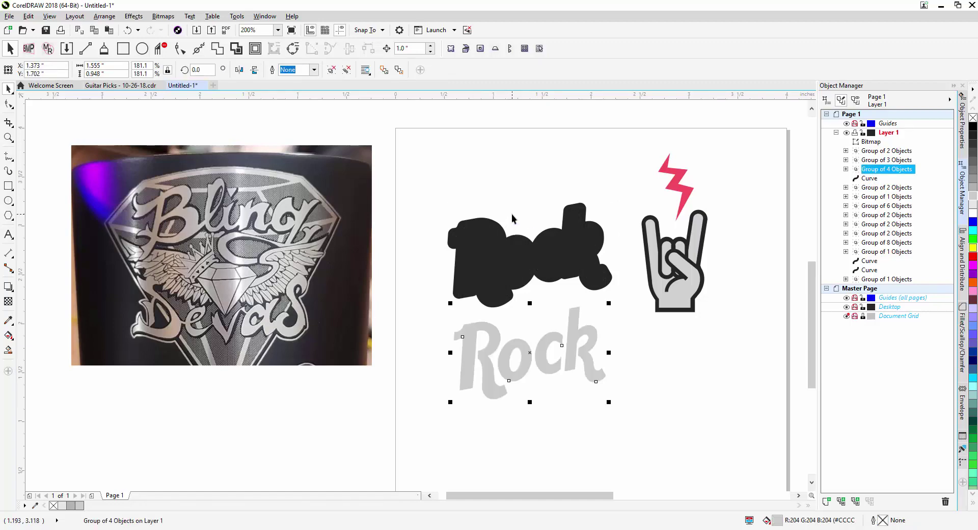
key("ctrl+z")
key("Down")
Test nudging the grey Rock in each direction, finally leaving it one inch below the backing.
left_click(692, 410)
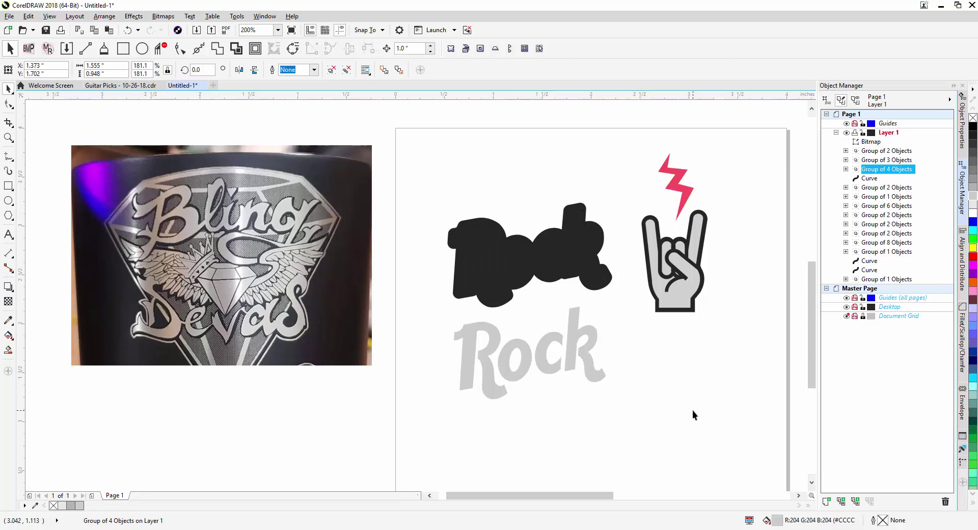
left_click(591, 332)
key("Up")
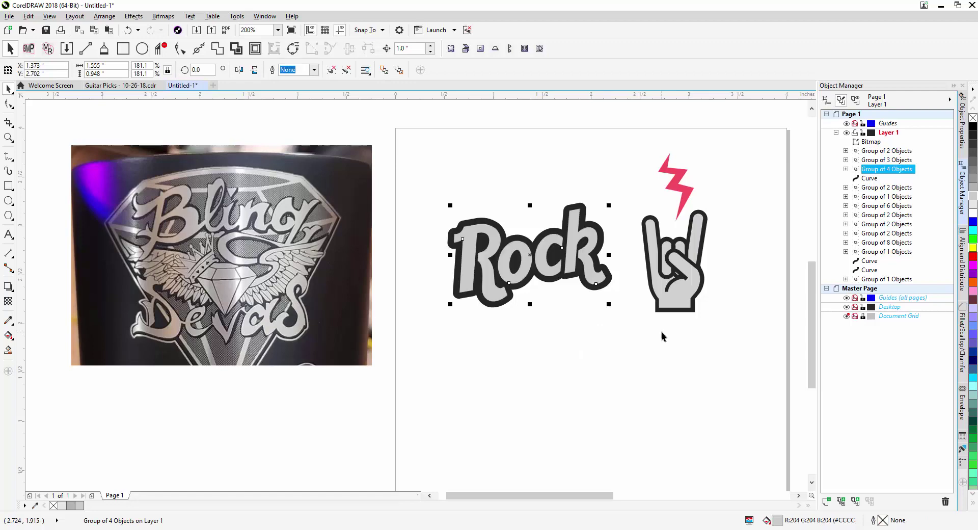
key("Down")
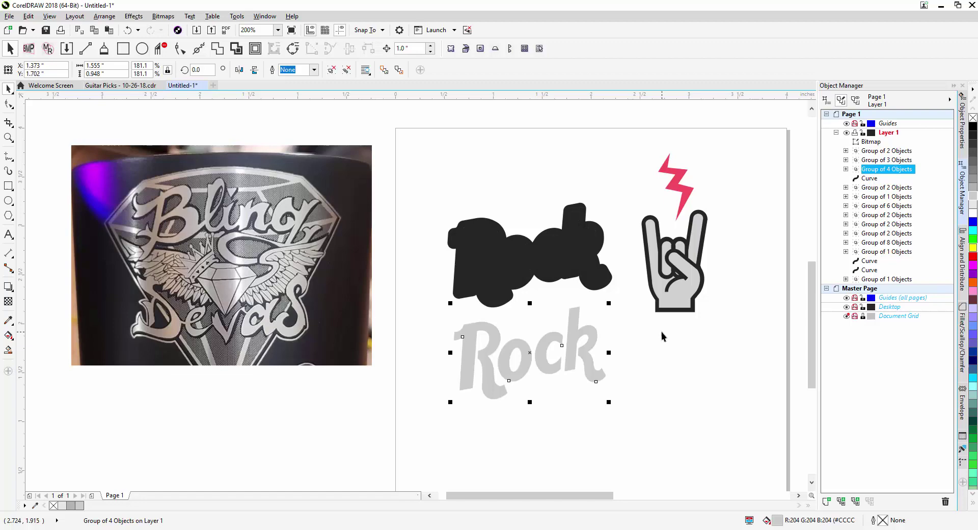
key("Up")
key("Down")
key("Right")
key("Right")
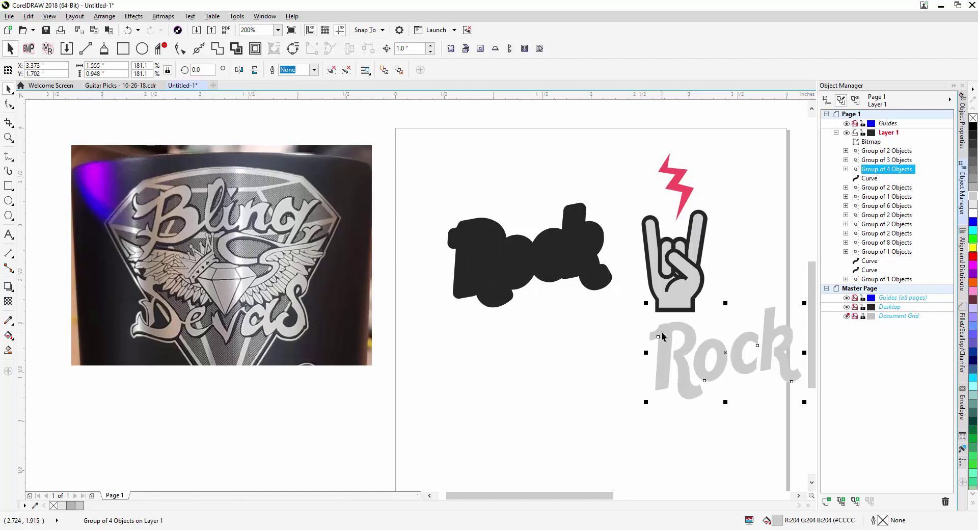
key("Left")
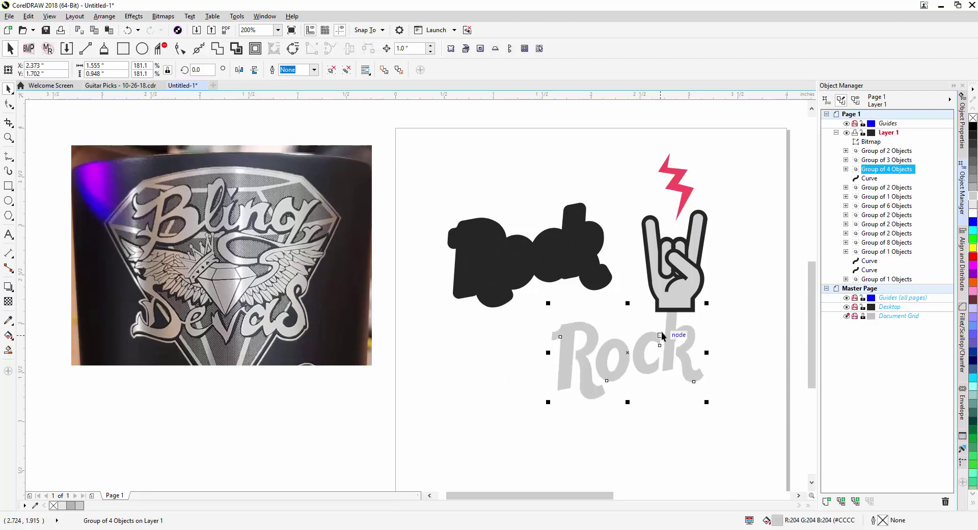
key("Left")
key("Up")
key("Down")
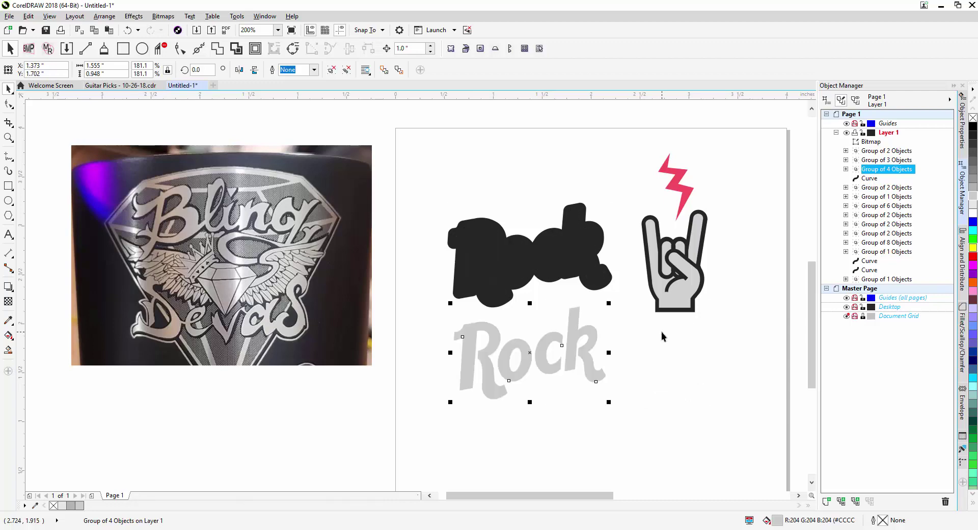
key("Right")
key("Left")
key("Up")
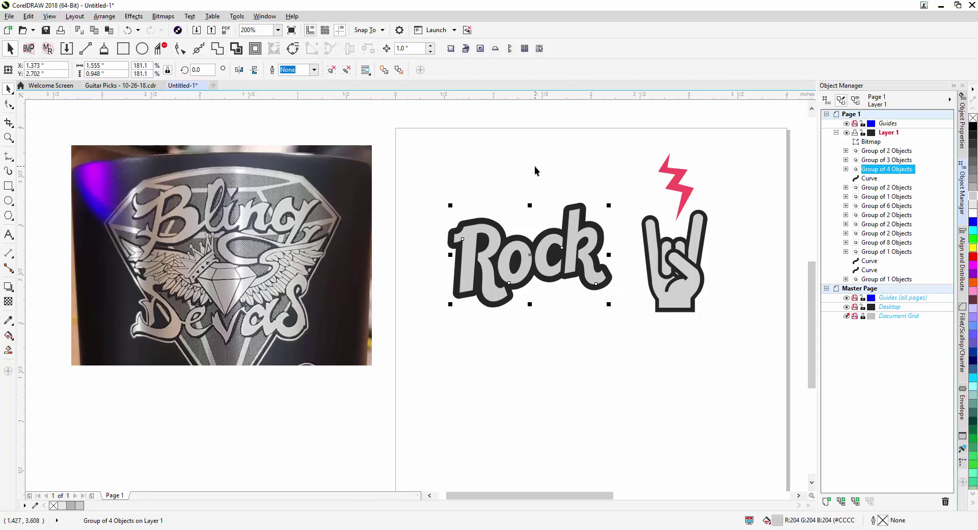
key("Down")
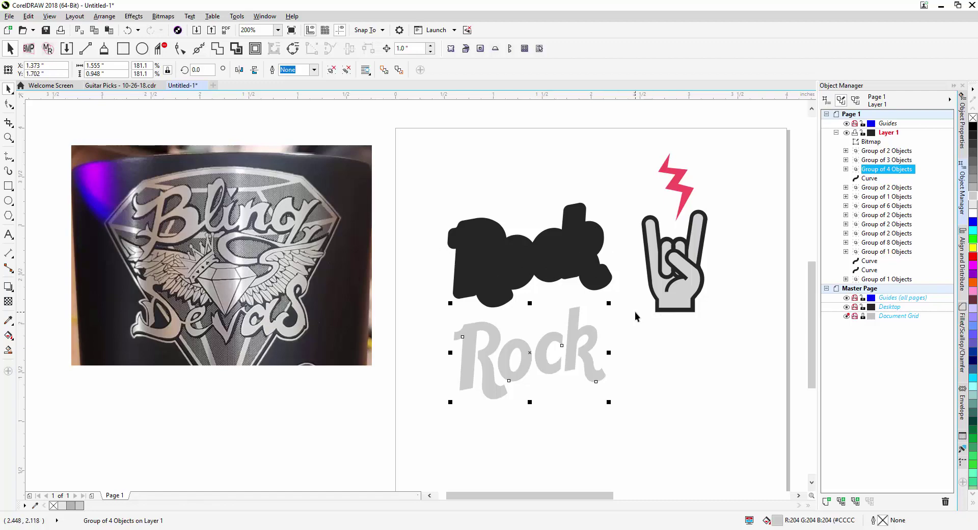
Paste a grey Rock copy onto the black backing and subtract it, leaving a hollow black outline.
key("ctrl+v")
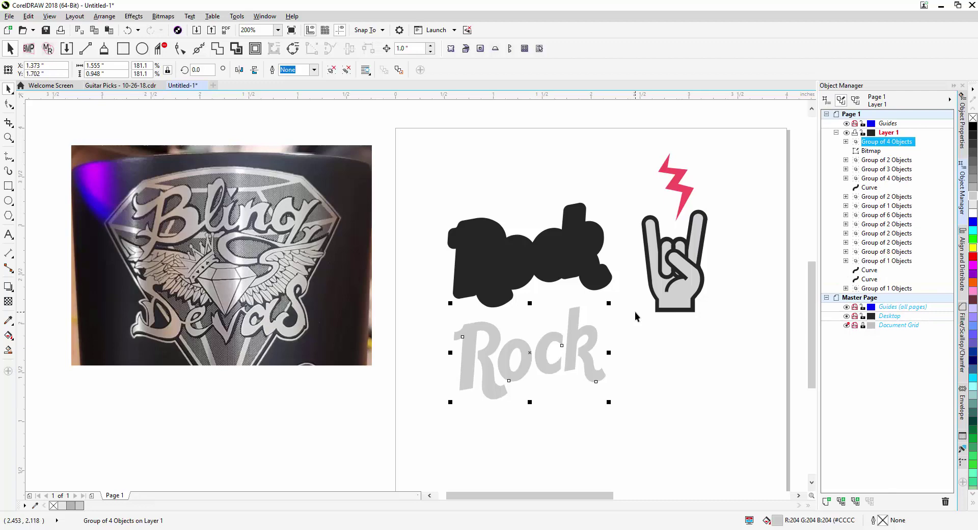
key("Up")
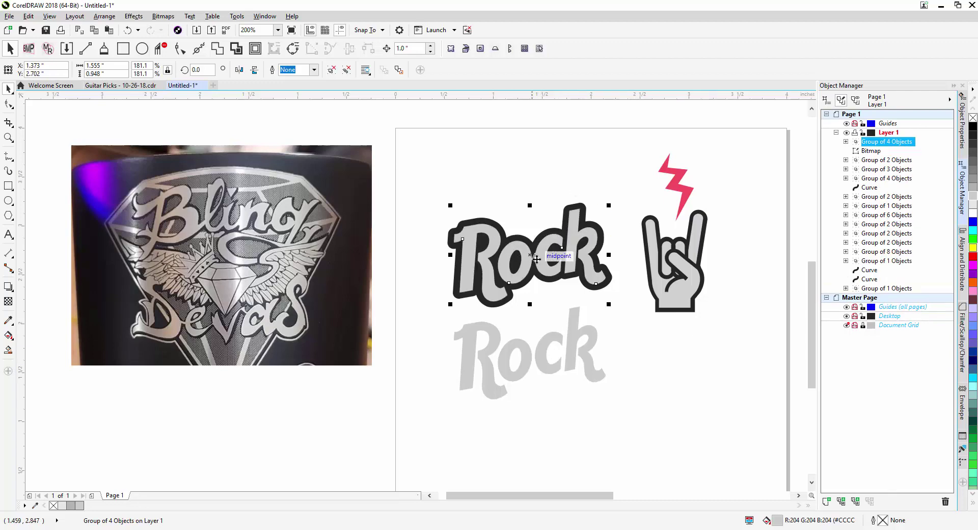
left_click(458, 167)
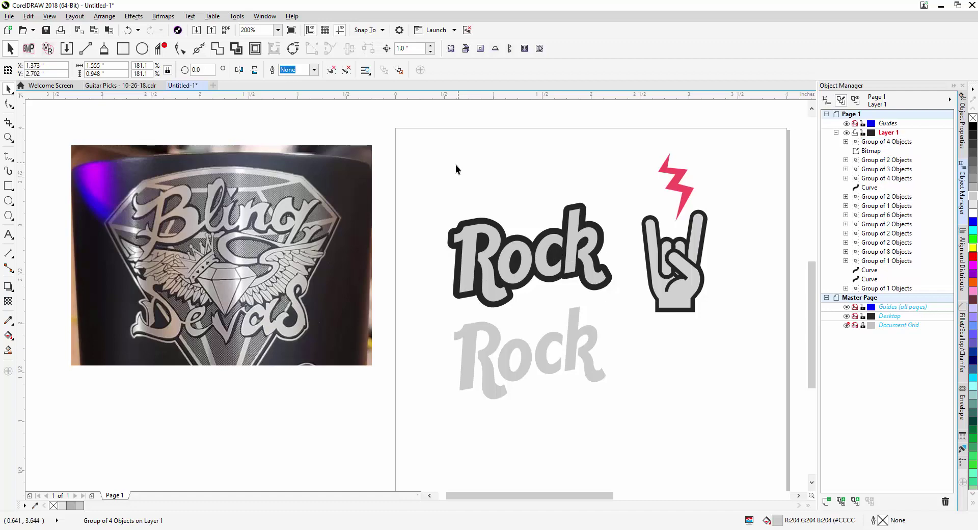
left_click_drag(419, 167, 640, 322)
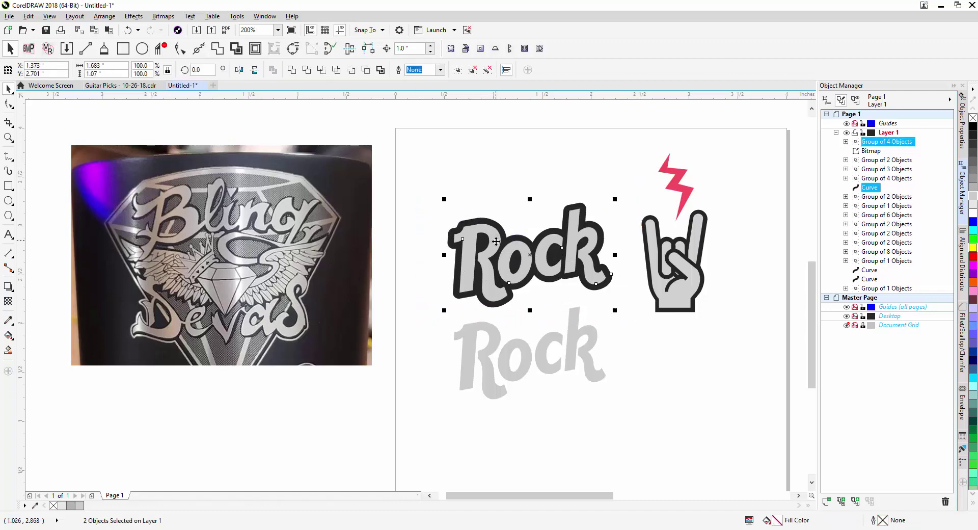
left_click(365, 70)
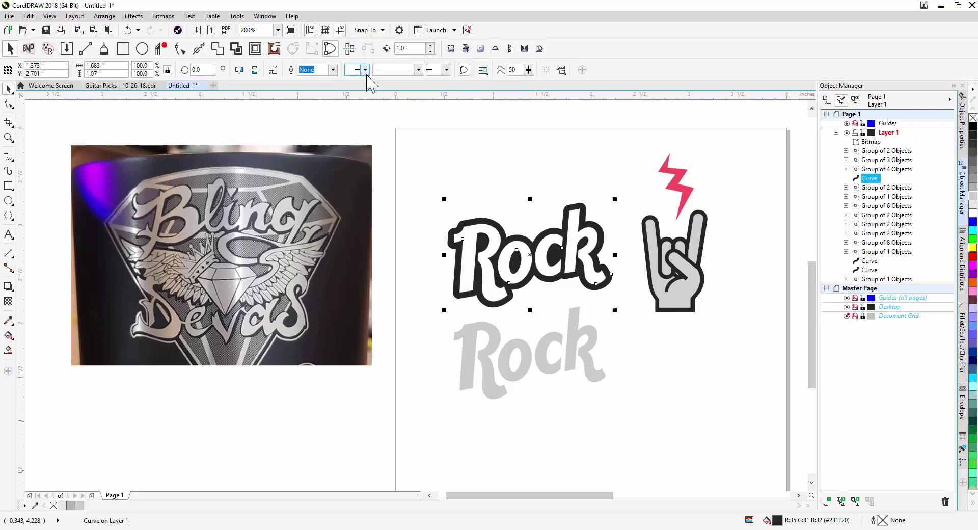
Check the grey Rock against the outline, then leave it one inch below and selected.
left_click(487, 378)
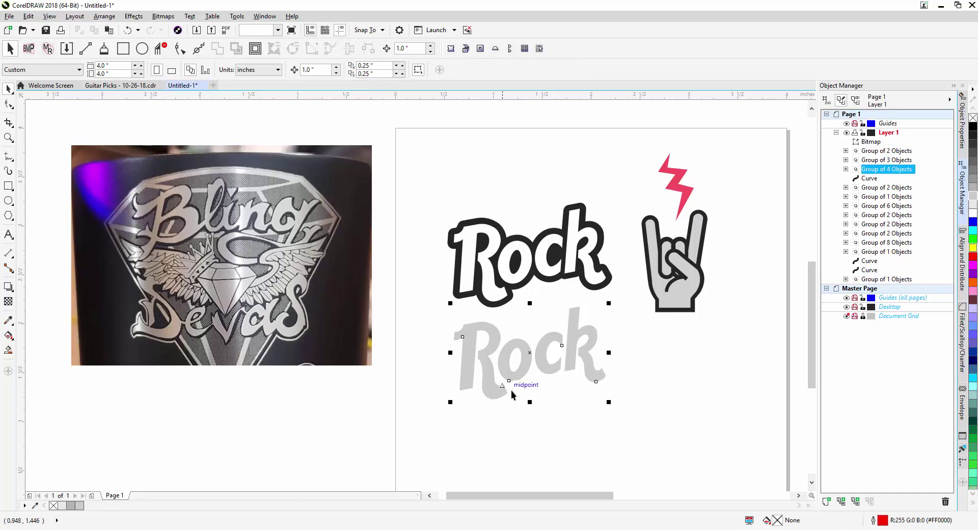
key("Up")
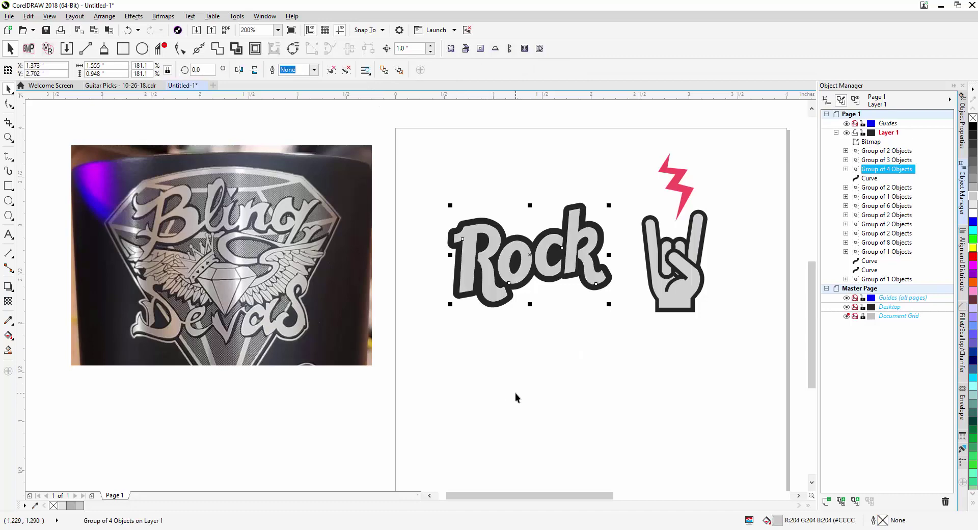
key("Down")
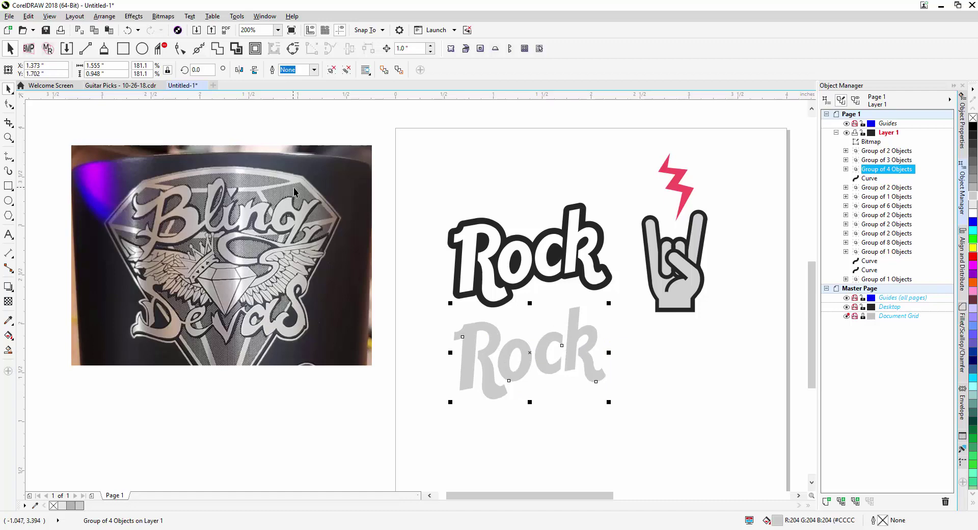
left_click(668, 359)
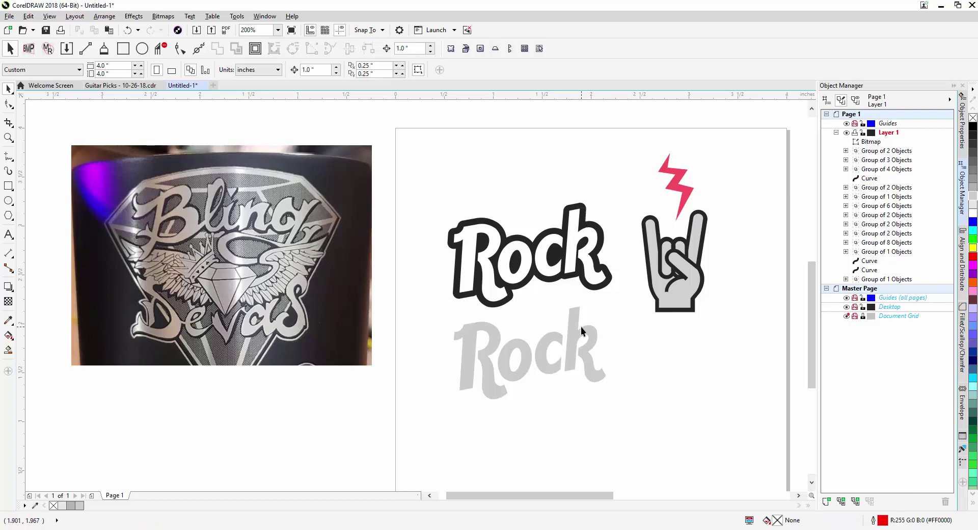
left_click(578, 335)
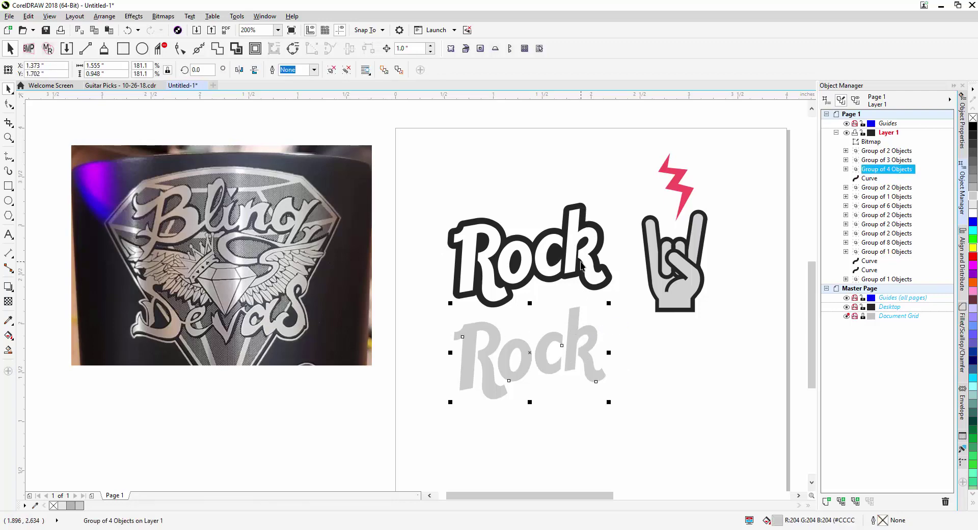
Fill the grey Rock lettering with the 30% Black swatch and deselect it.
left_click(606, 366)
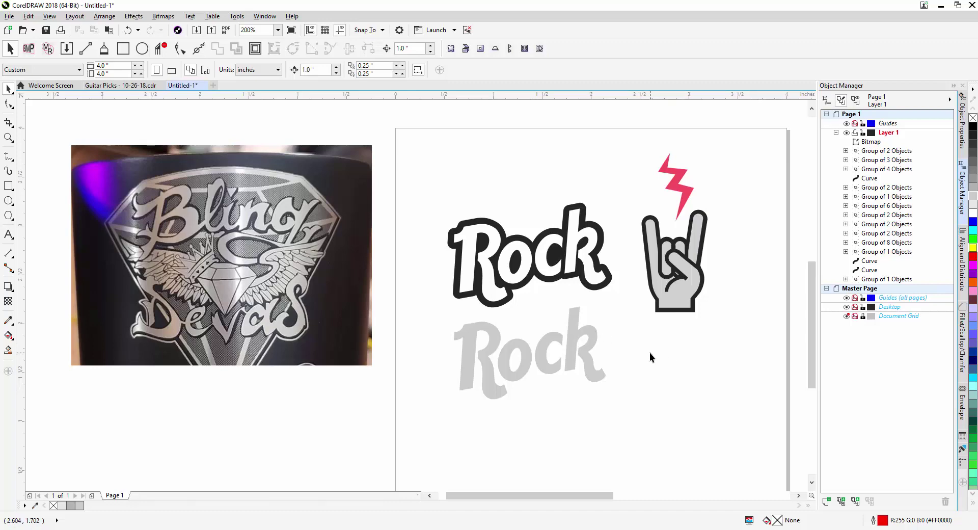
left_click(591, 331)
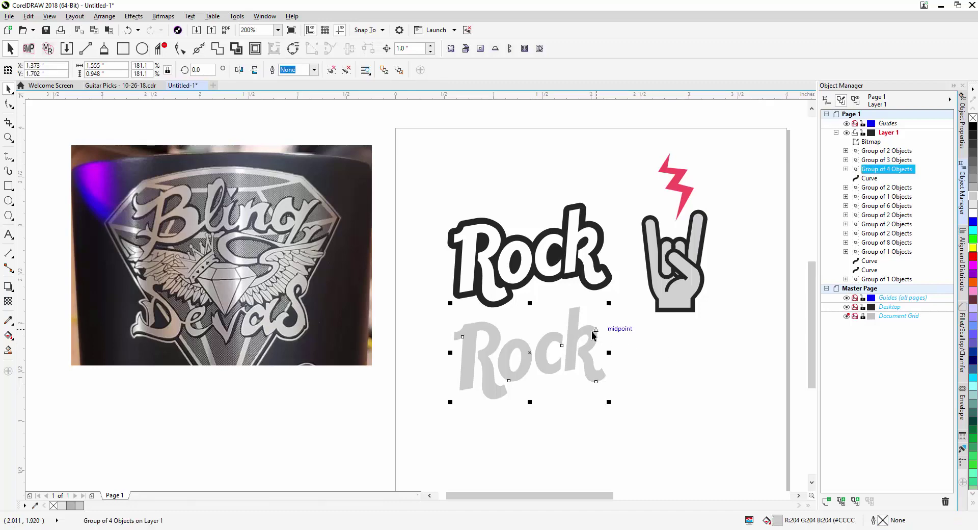
left_click(973, 187)
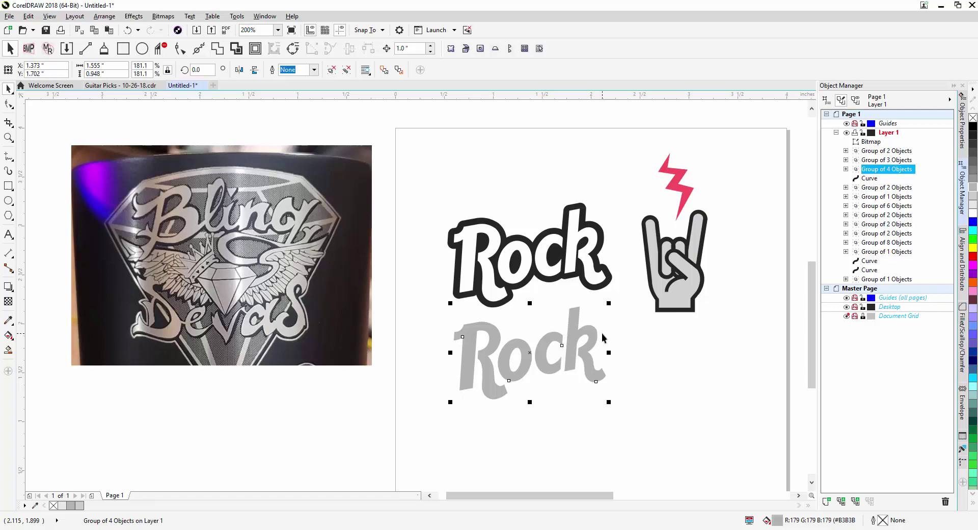
left_click(646, 381)
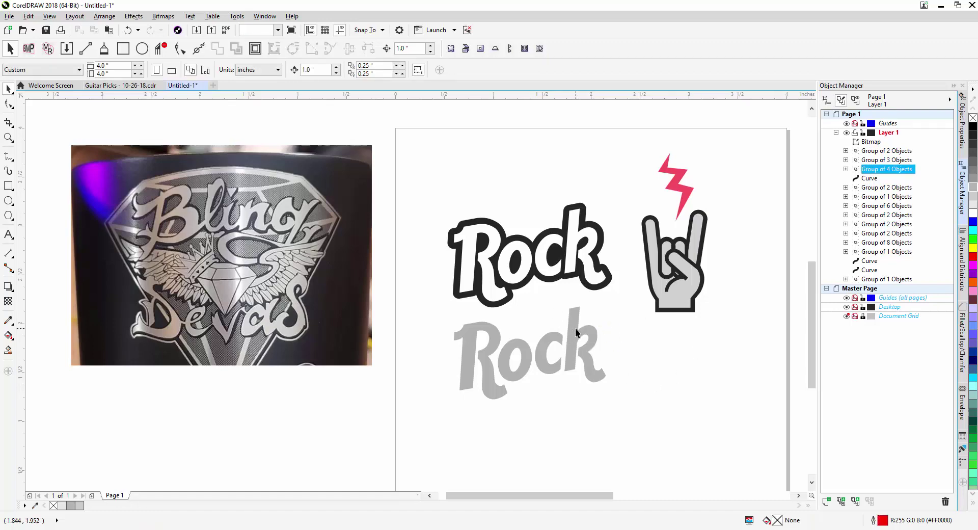
Convert the grey Rock lettering to a bitmap at 300 dpi resolution.
left_click(576, 331)
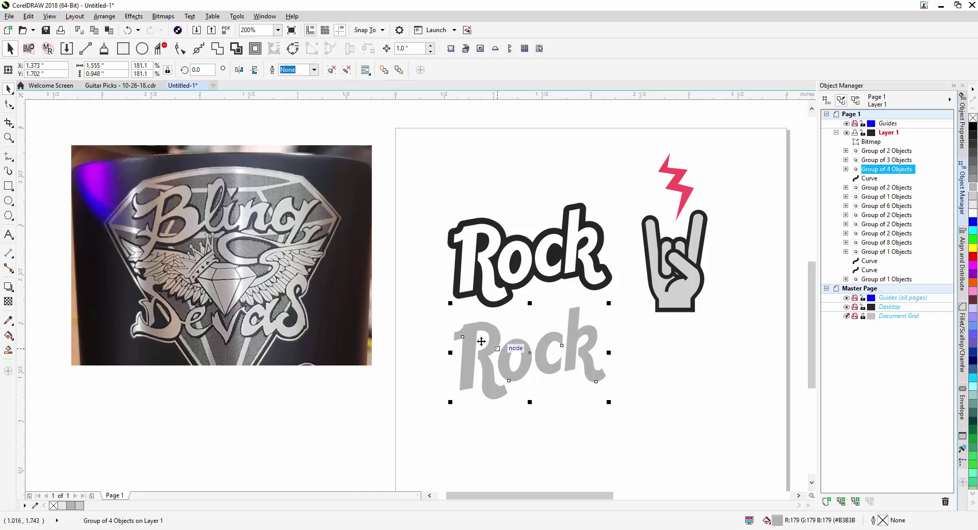
left_click(163, 18)
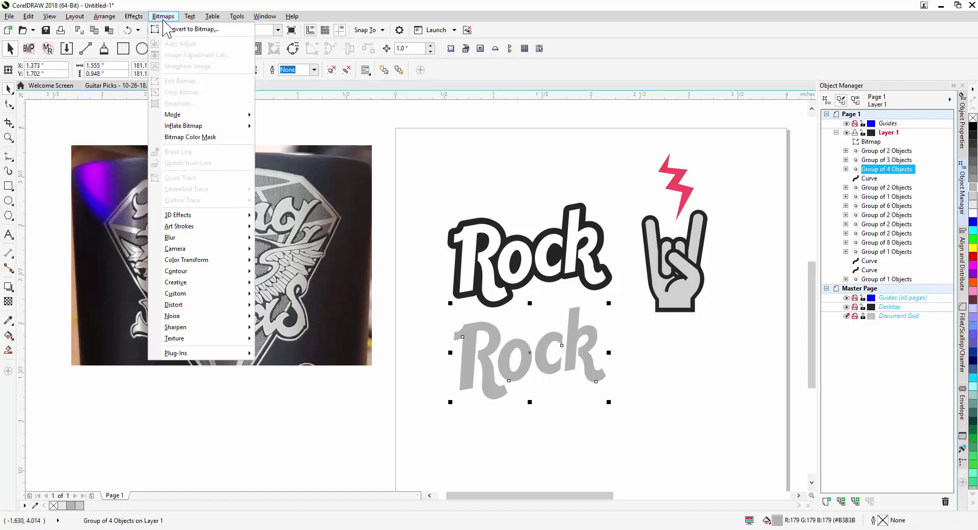
left_click(175, 29)
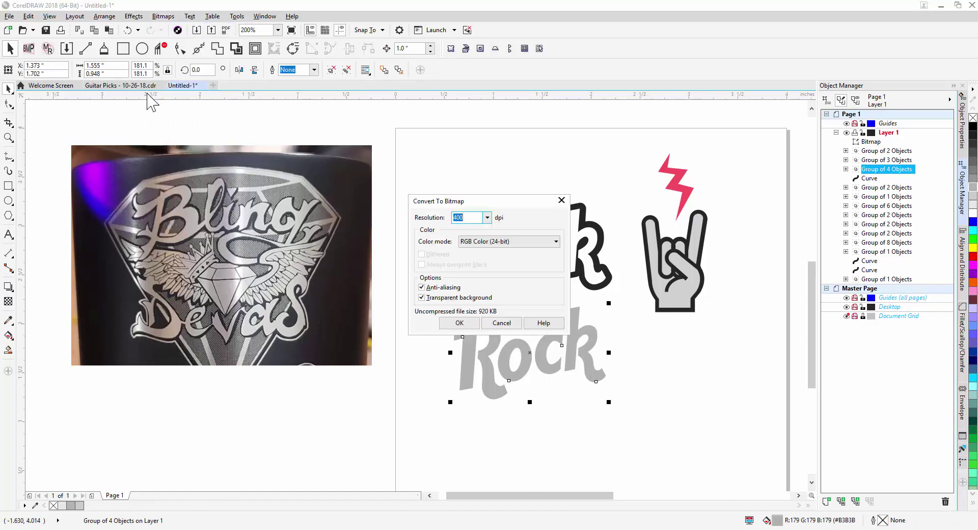
left_click_drag(541, 191, 606, 159)
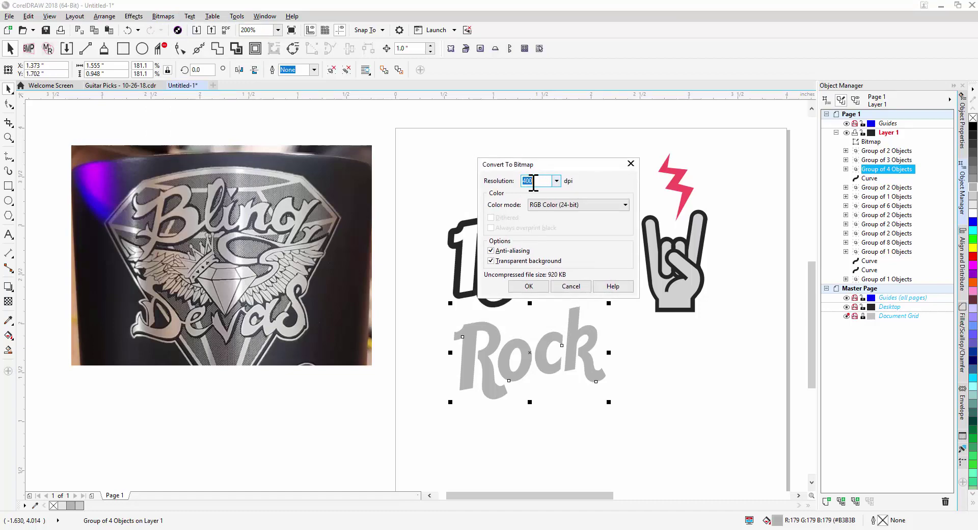
left_click_drag(553, 166, 557, 165)
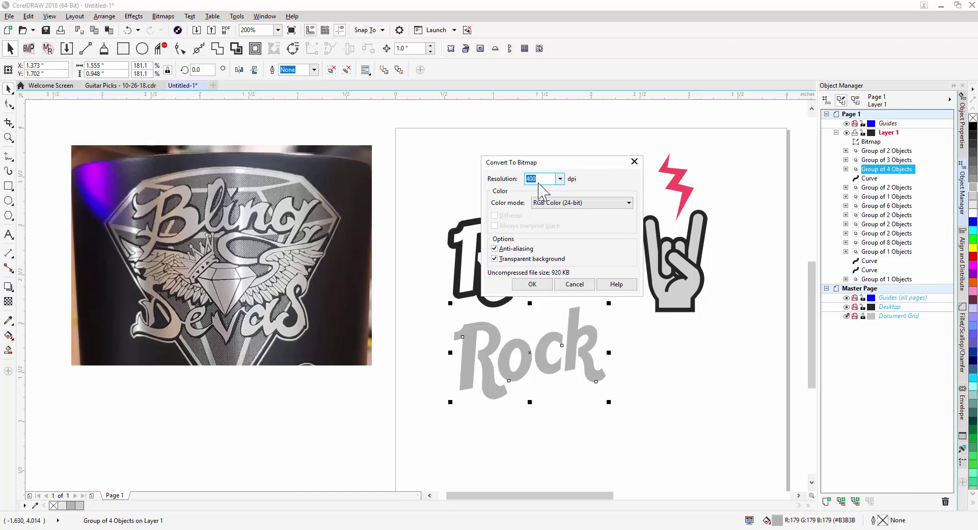
left_click(541, 181)
left_click_drag(542, 179, 514, 187)
type("300")
left_click(534, 284)
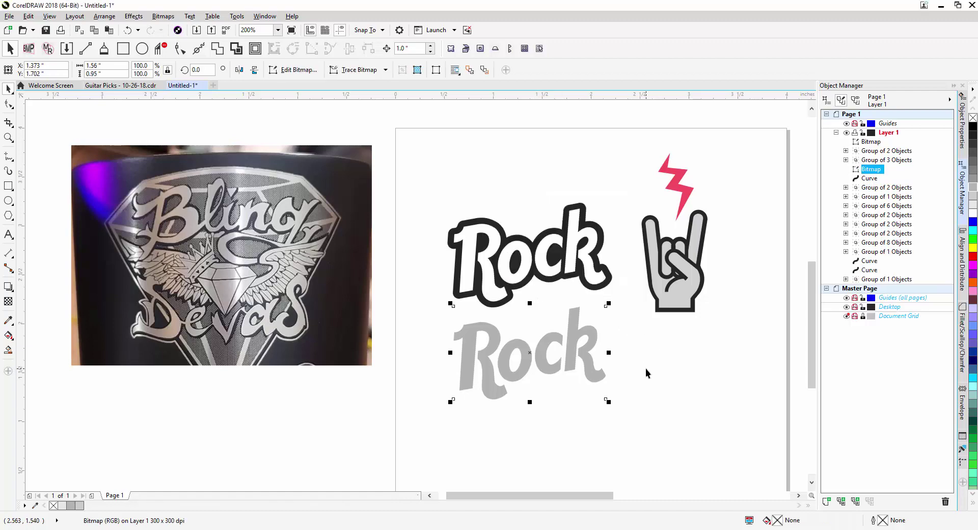
Zoom in to inspect the Rock bitmap's edges, zoom back out, and bring up the Bitmaps menu.
scroll(645, 371, "up", 4)
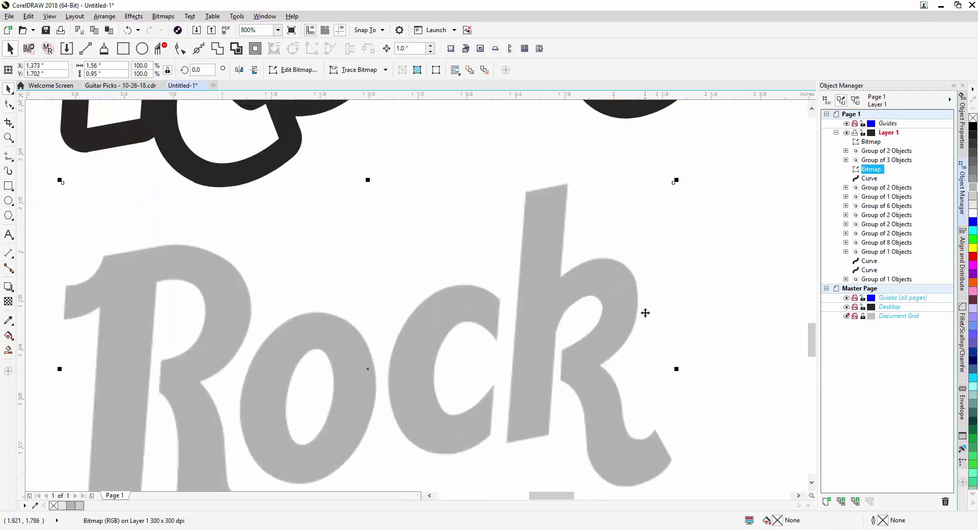
scroll(641, 284, "up", 4)
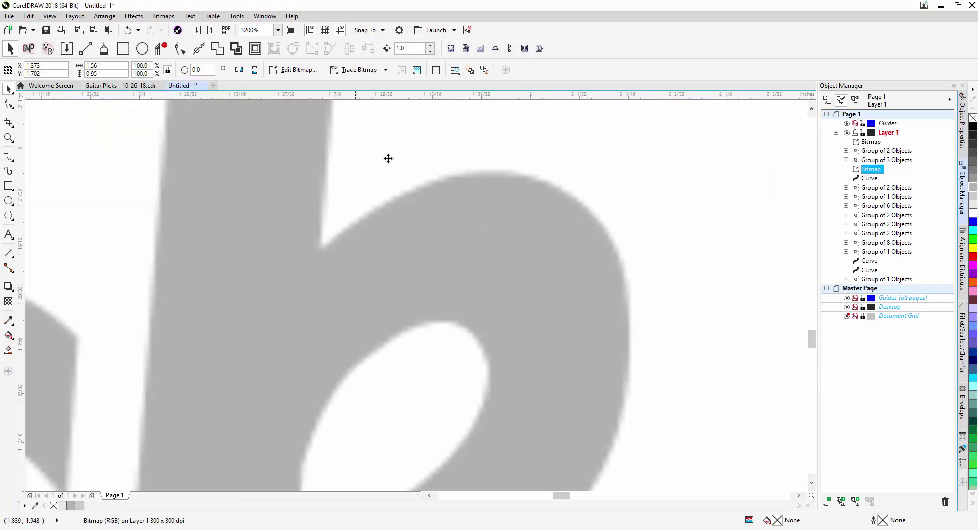
scroll(654, 299, "down", 8)
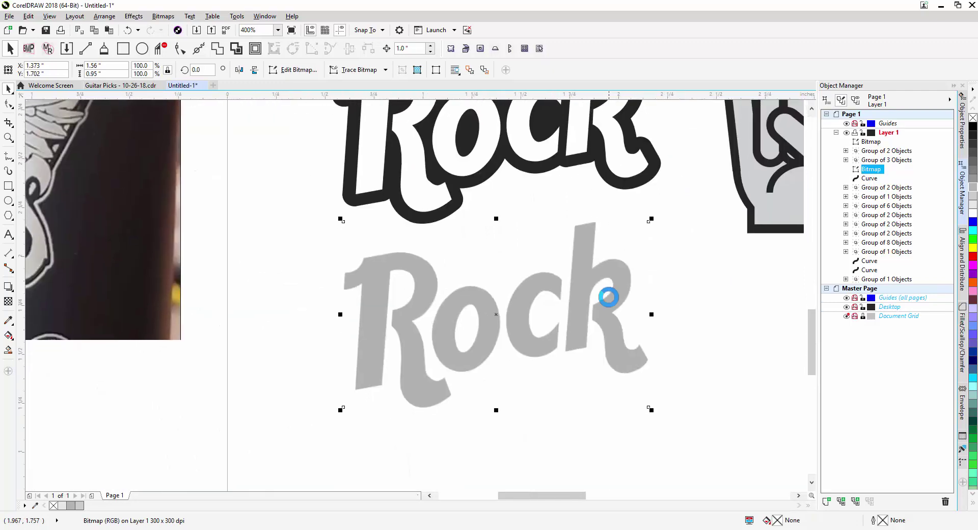
scroll(607, 284, "up", 2)
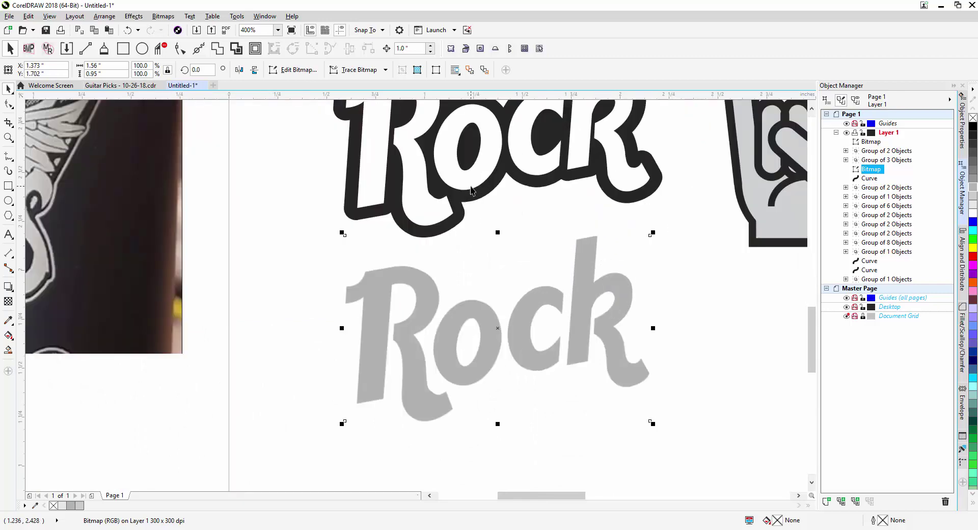
left_click(162, 18)
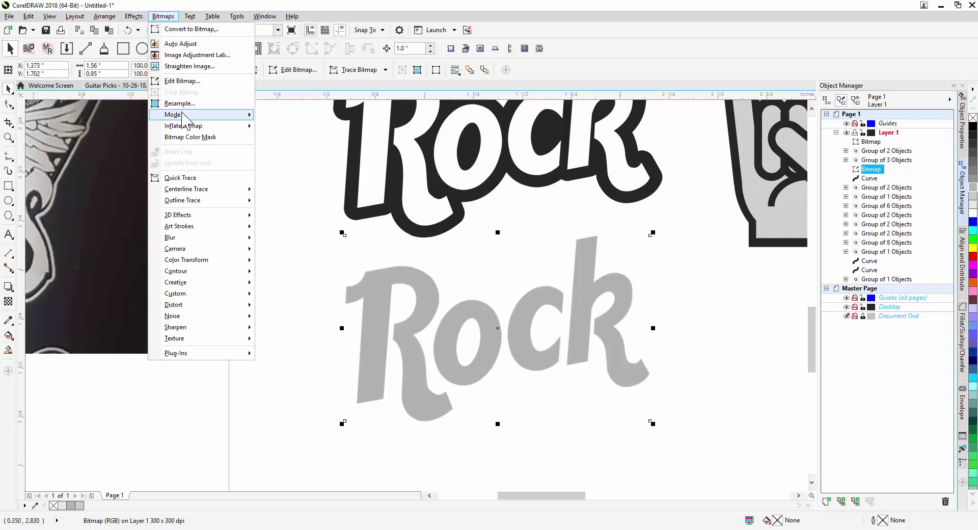
Start a Black and White (1-bit) conversion and zoom the preview into the Rock letter edges.
mouse_move(184, 115)
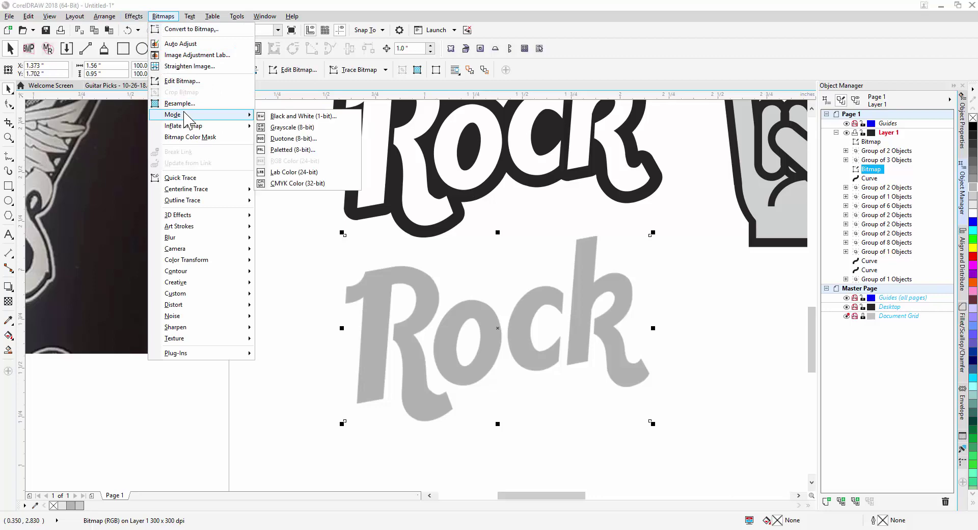
left_click(309, 121)
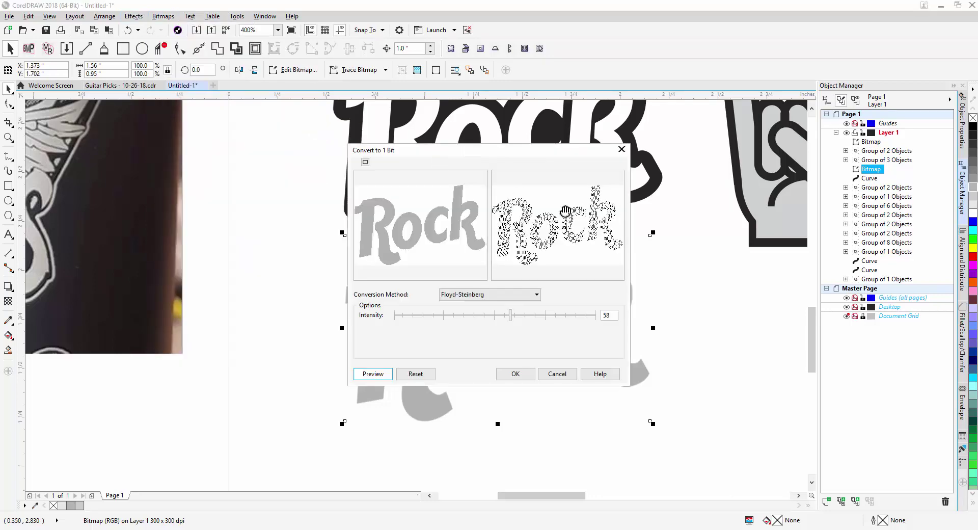
left_click(455, 223)
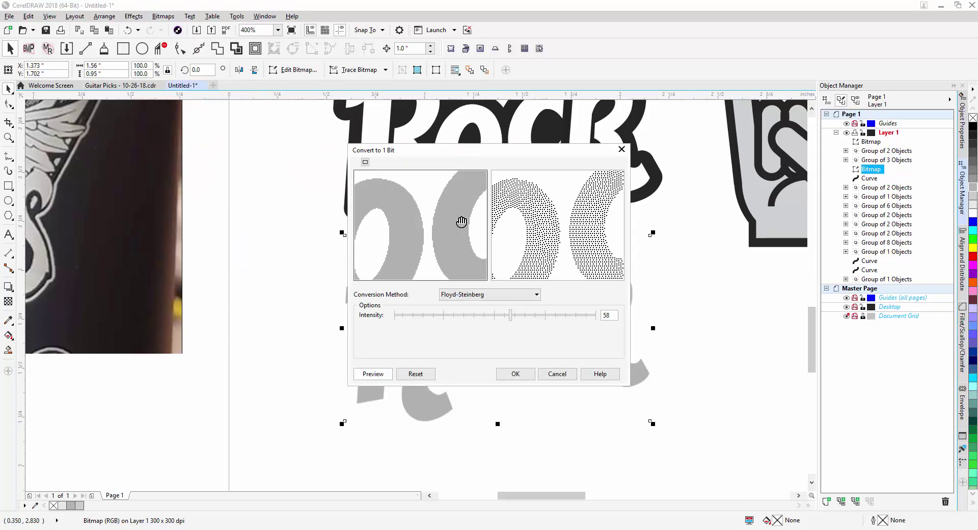
left_click_drag(460, 225, 437, 228)
right_click(436, 228)
left_click(448, 224)
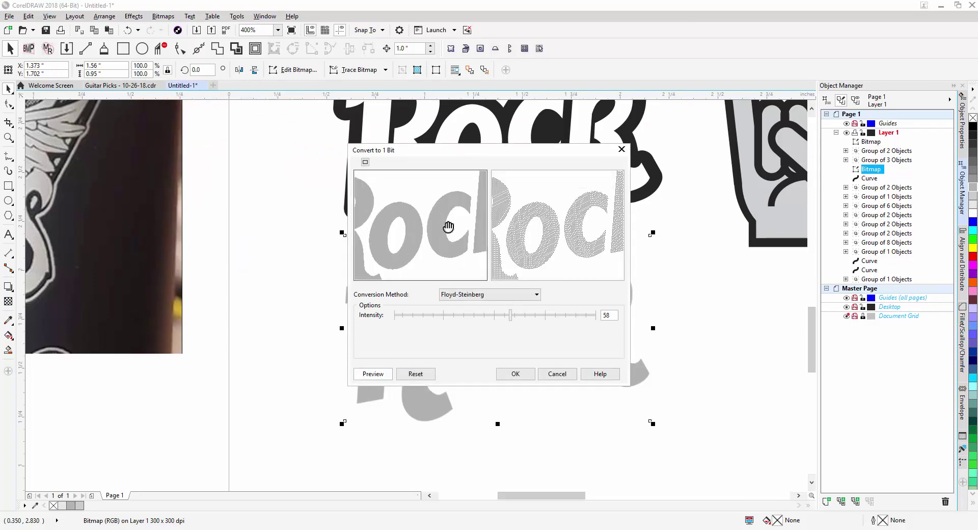
left_click(454, 222)
left_click(456, 220)
left_click(444, 225)
left_click(463, 225)
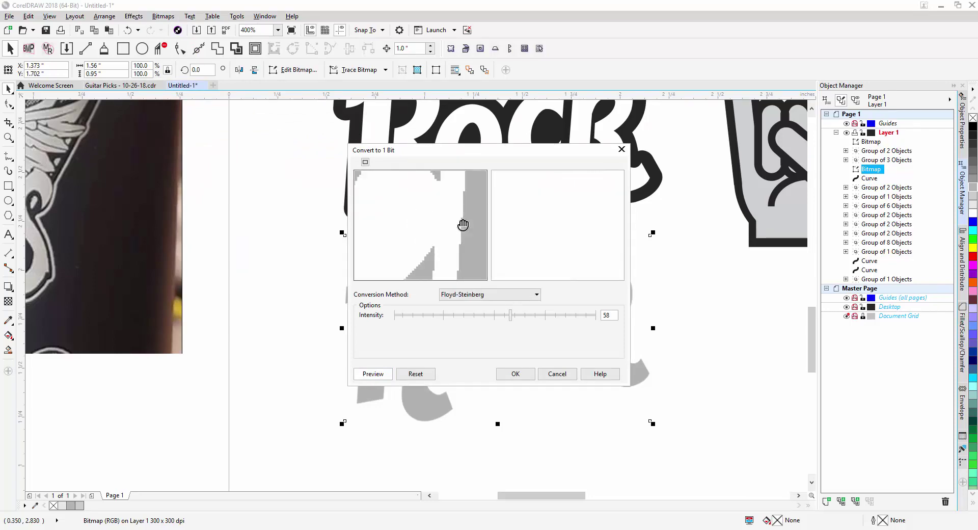
left_click_drag(467, 223, 432, 227)
right_click(432, 226)
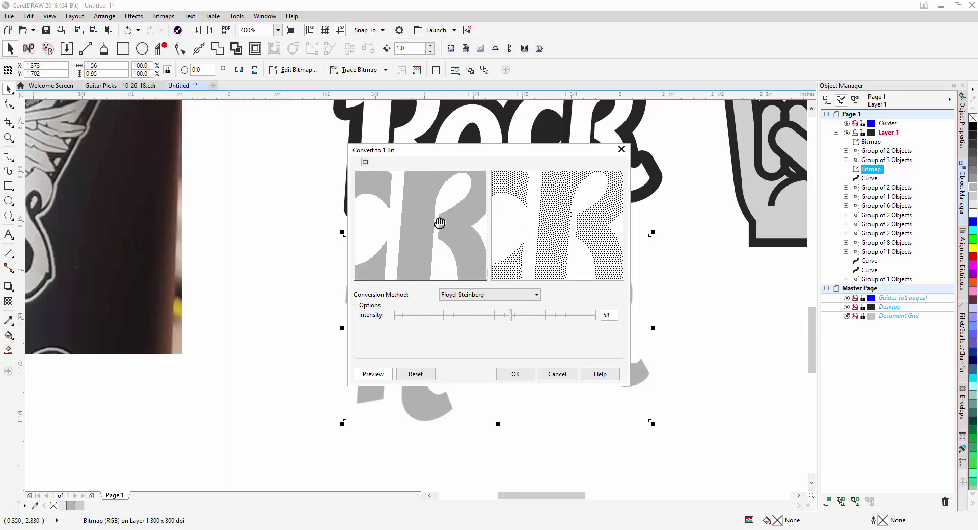
left_click(440, 224)
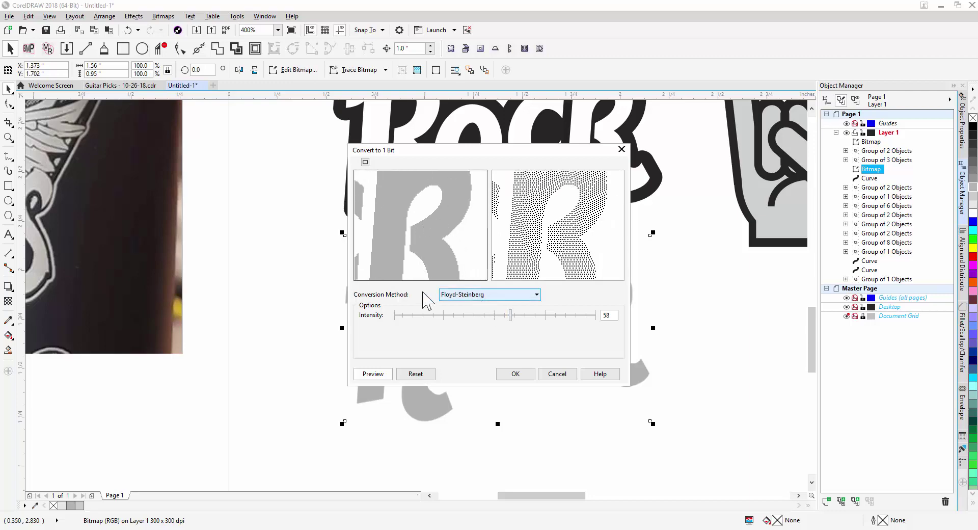
Compare Jarvis and Floyd-Steinberg, apply Floyd-Steinberg dithering at about 51 intensity.
left_click(491, 296)
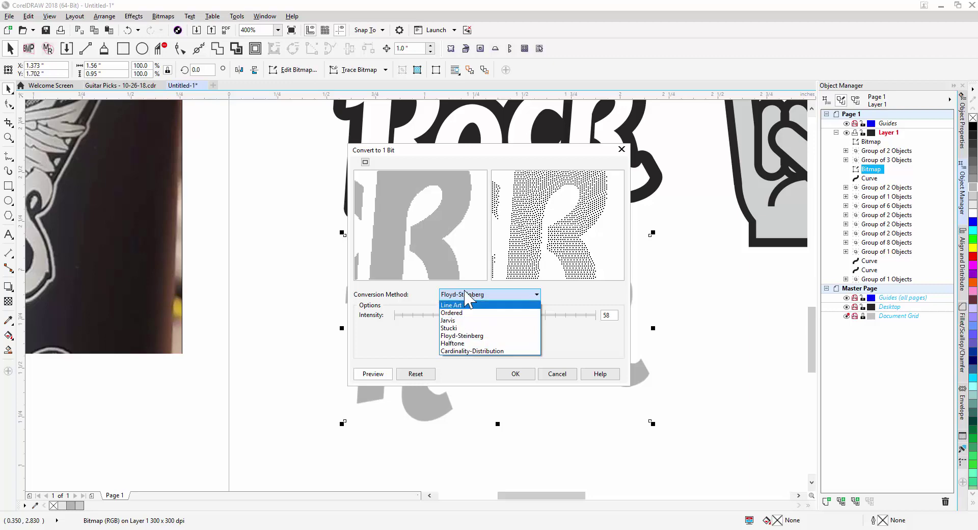
left_click(470, 337)
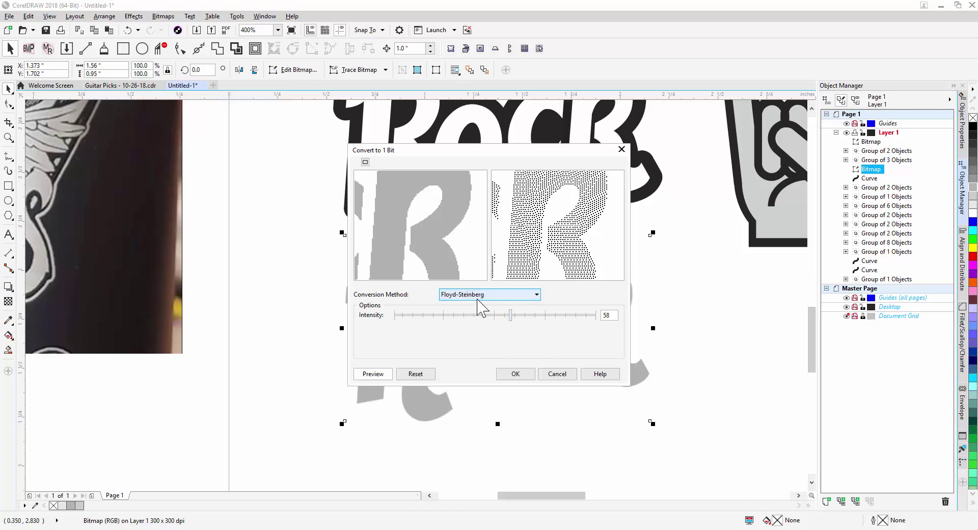
left_click(498, 298)
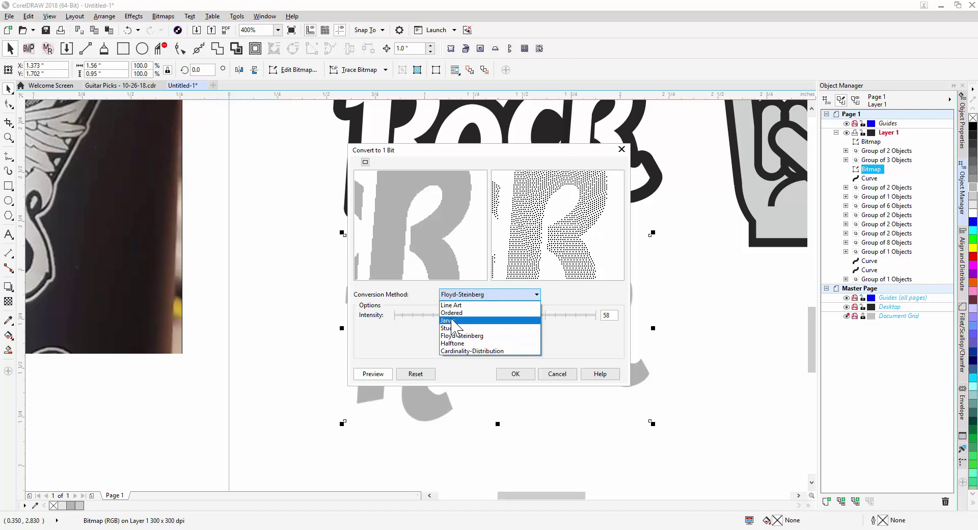
left_click(471, 320)
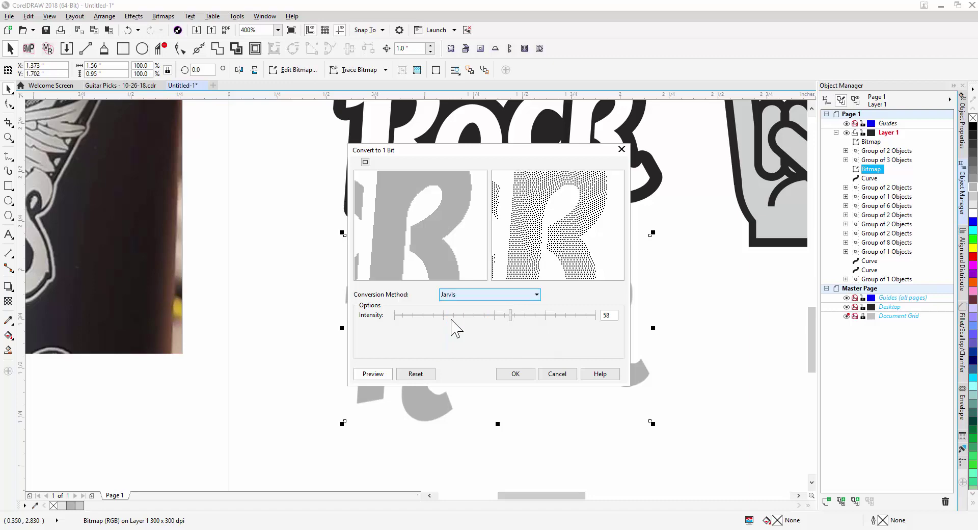
left_click(469, 295)
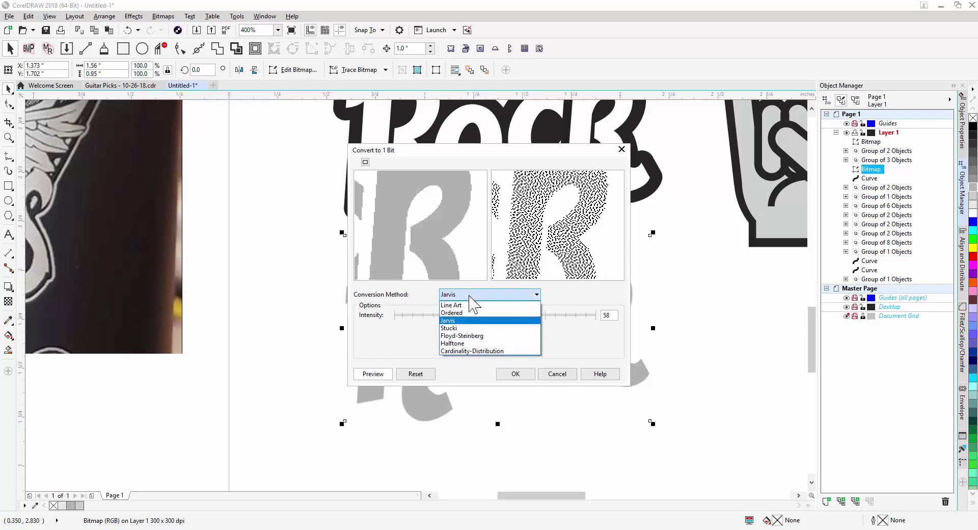
left_click(466, 335)
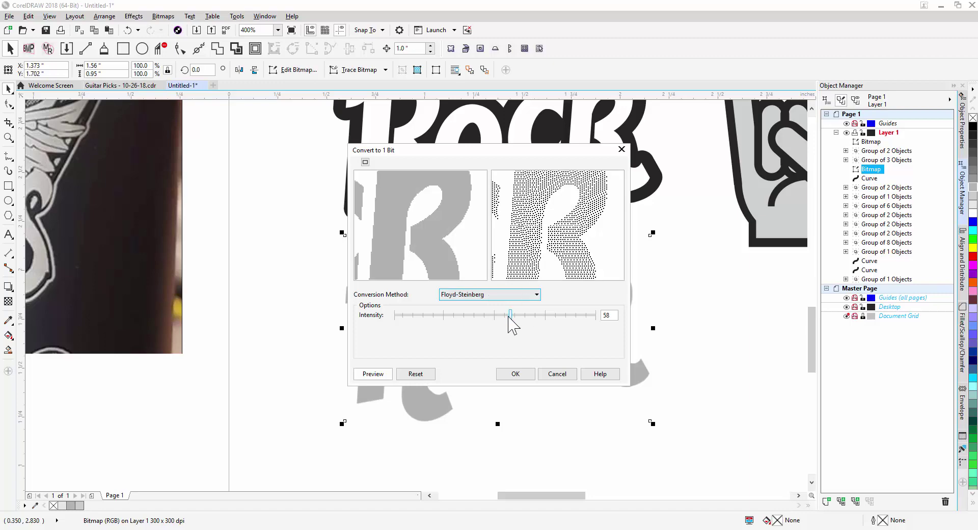
mouse_move(511, 316)
left_mouse_down()
mouse_move(591, 317)
mouse_move(496, 320)
left_mouse_up()
left_click(581, 317)
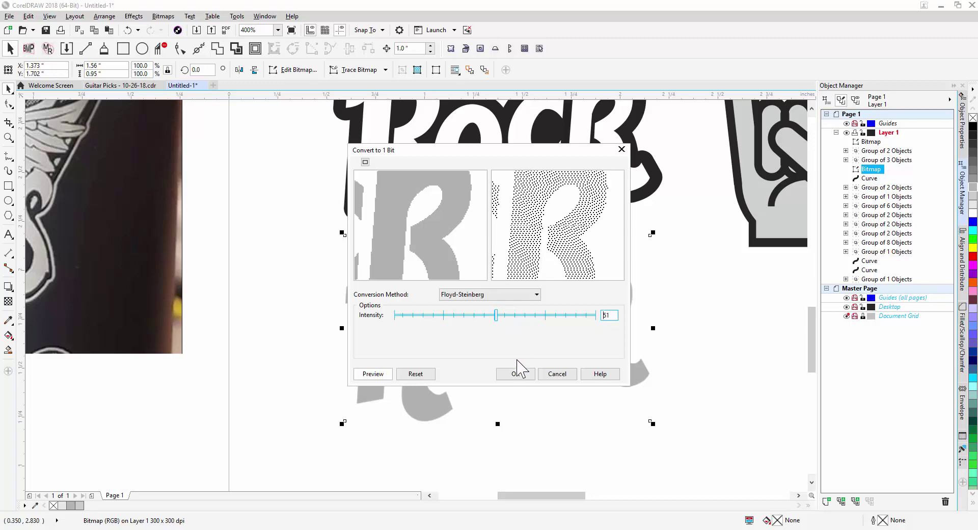
left_click(515, 375)
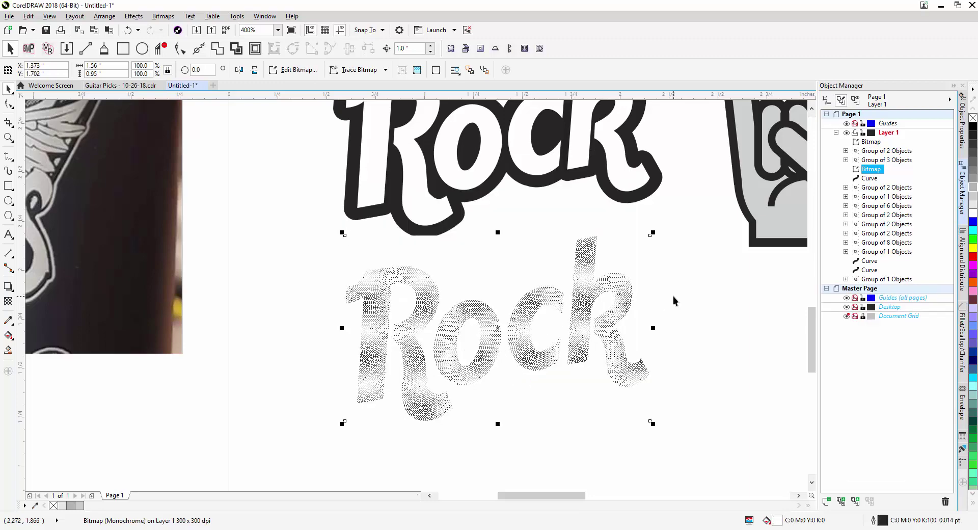
Move the dithered Rock up one inch into its outline and set its background to No Fill.
key("Up")
scroll(662, 346, "up", 3)
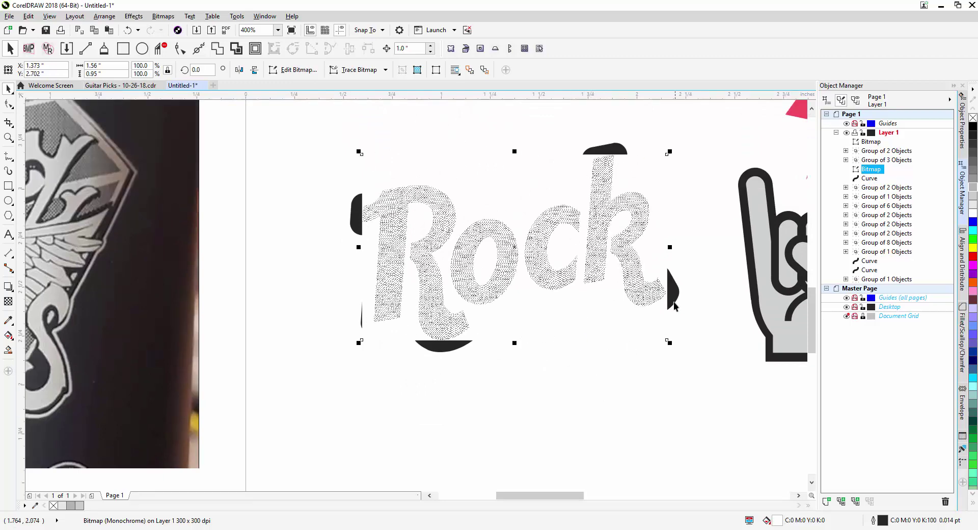
left_click(54, 506)
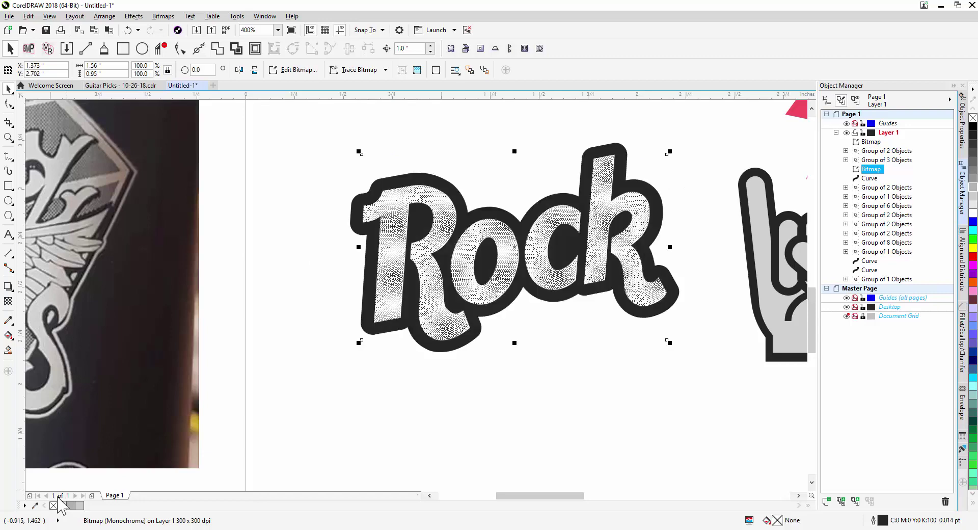
key("Escape")
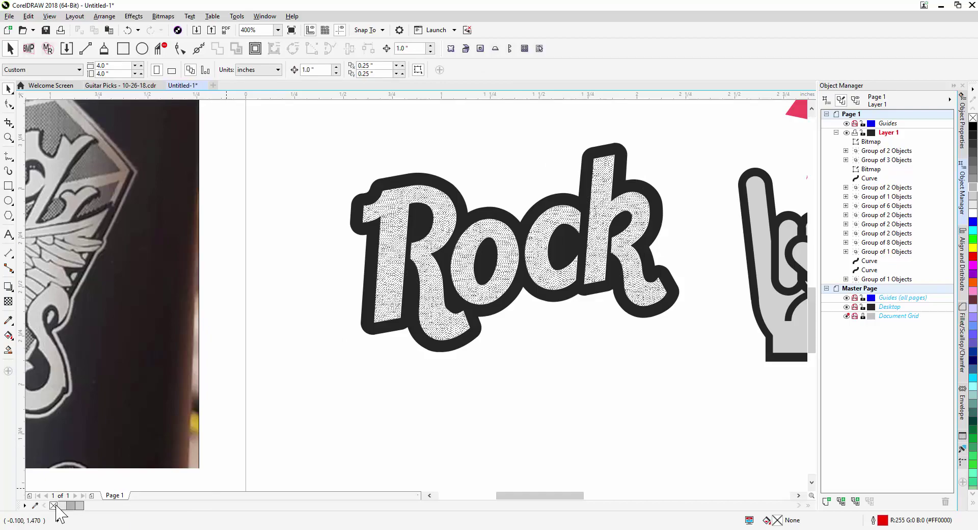
scroll(600, 244, "up", 3)
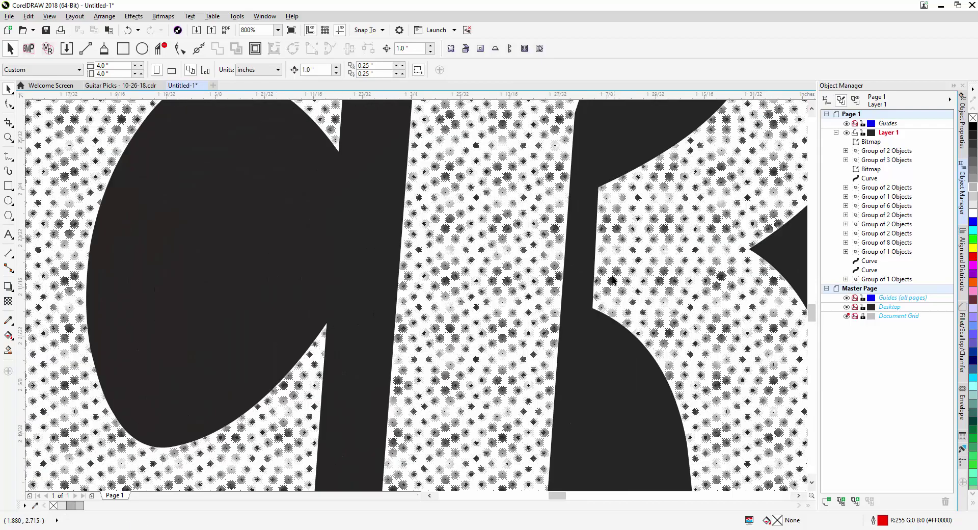
scroll(612, 279, "up", 1)
scroll(611, 283, "down", 1)
scroll(560, 270, "down", 2)
scroll(518, 261, "up", 3)
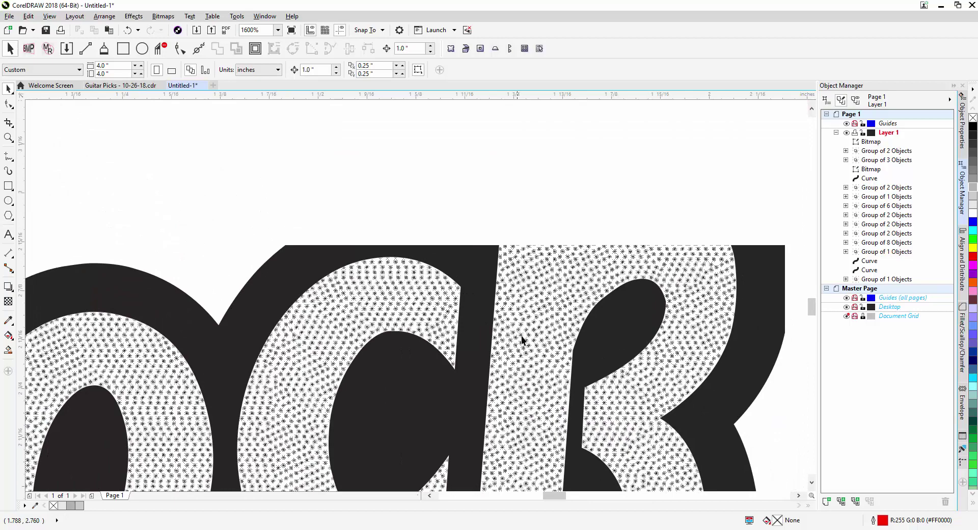
scroll(521, 335, "down", 1)
scroll(558, 209, "up", 1)
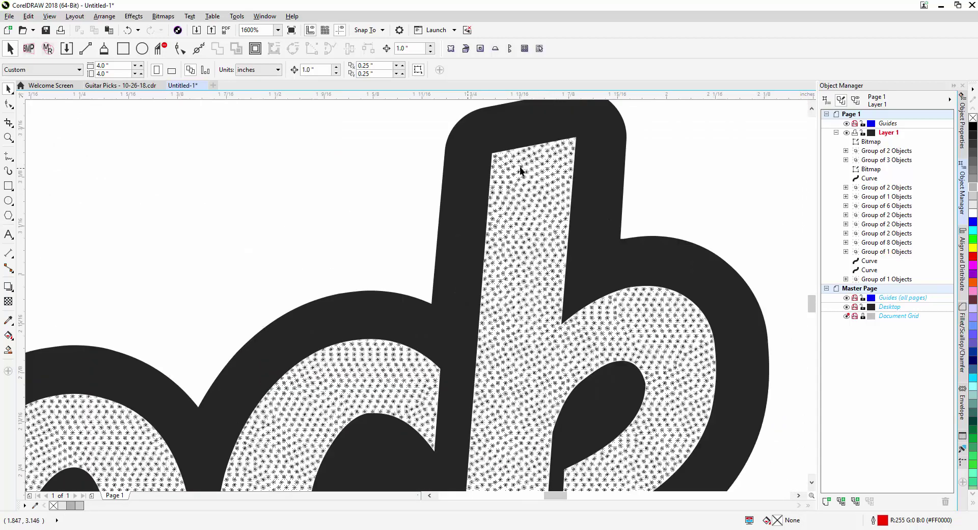
scroll(545, 349, "down", 1)
scroll(228, 235, "up", 2)
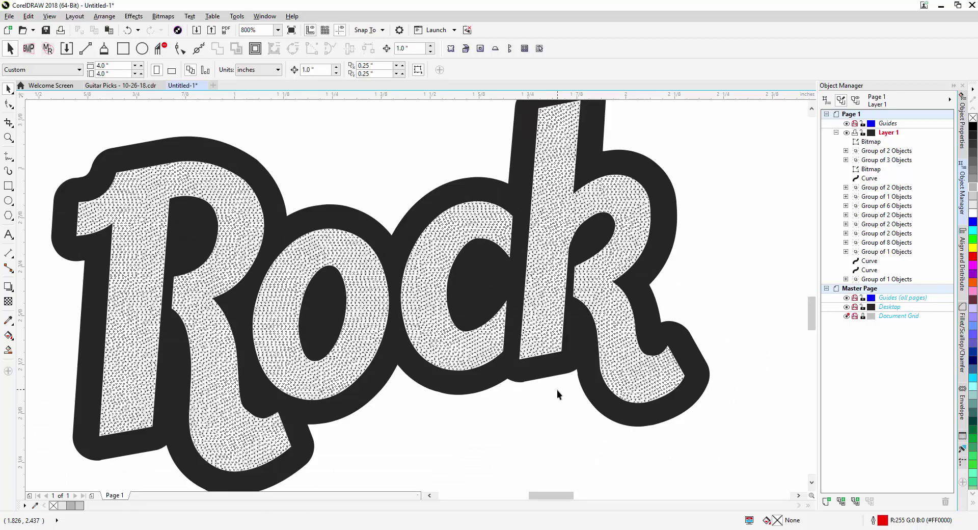
scroll(557, 391, "down", 1)
scroll(579, 309, "up", 2)
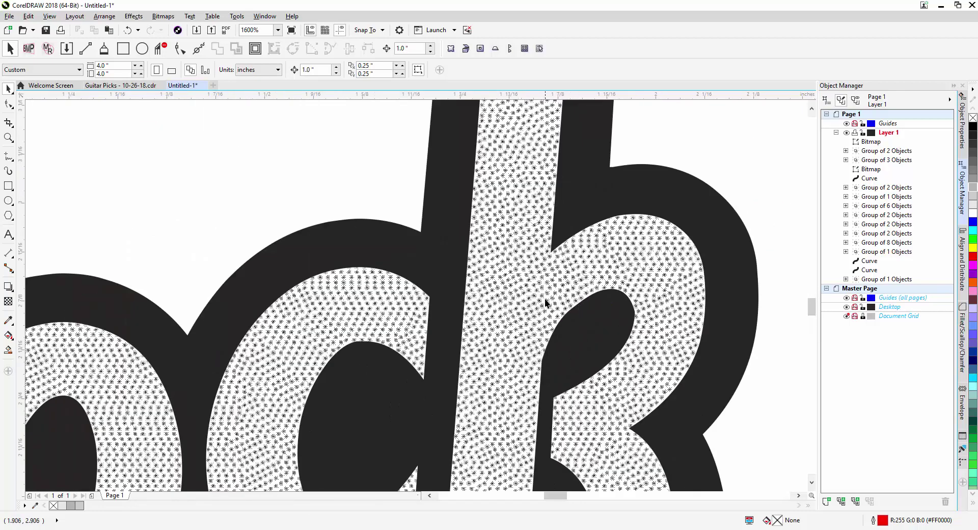
scroll(545, 302, "down", 1)
scroll(514, 293, "down", 1)
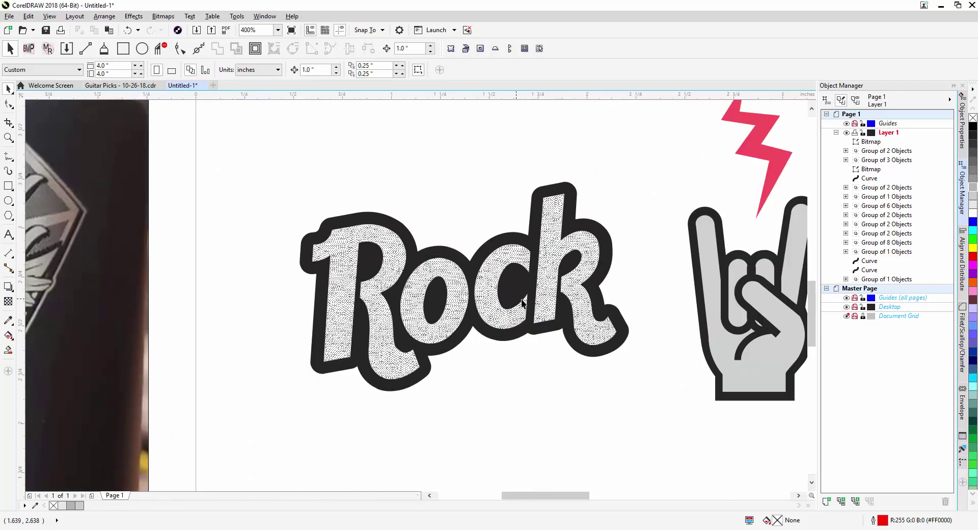
scroll(529, 290, "down", 1)
scroll(553, 274, "up", 1)
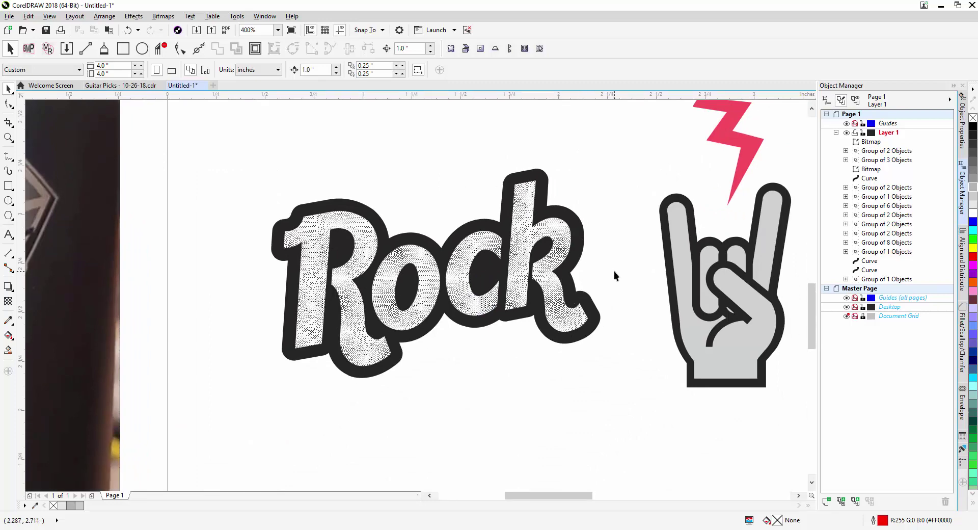
scroll(613, 272, "down", 1)
scroll(516, 255, "up", 1)
Ungroup the horns-hand and nudge its grey fill one inch below the black outline.
left_click(593, 269)
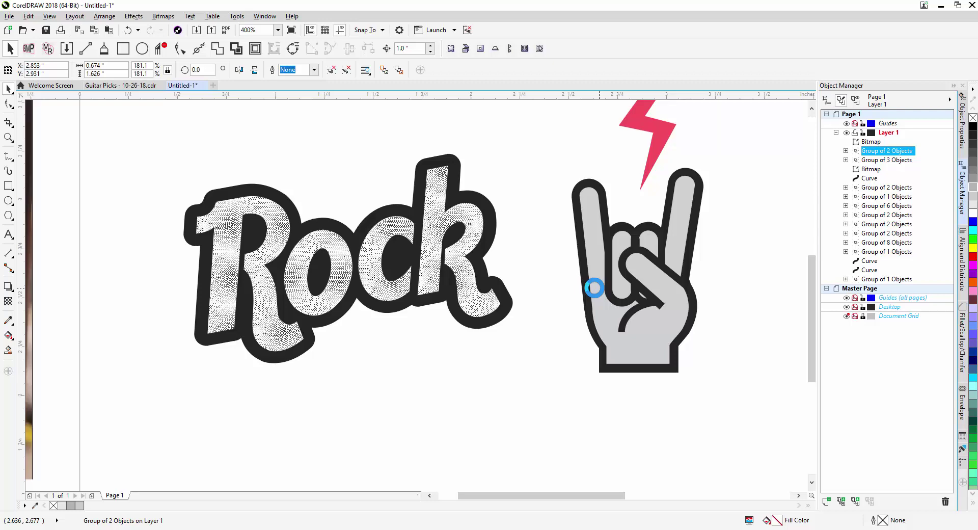
scroll(594, 288, "down", 3)
scroll(589, 272, "up", 3)
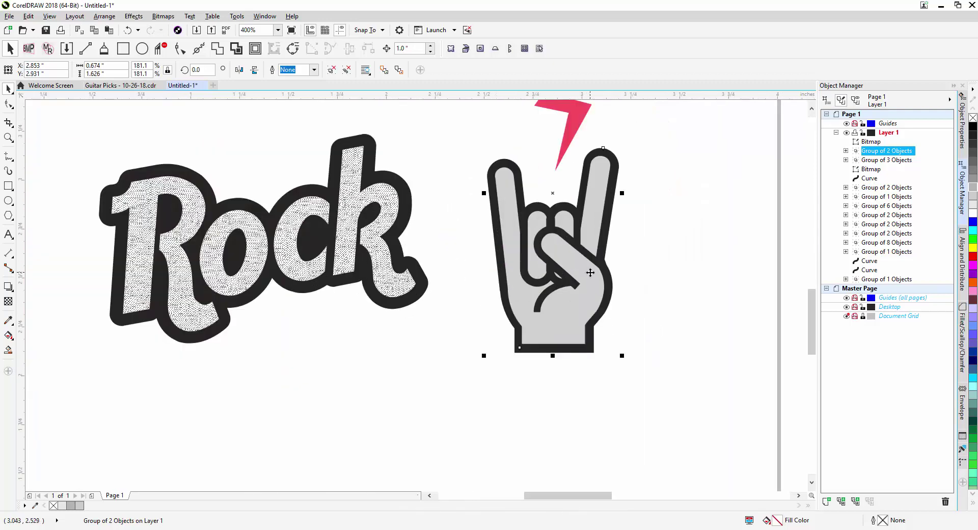
scroll(589, 272, "down", 2)
scroll(589, 272, "up", 2)
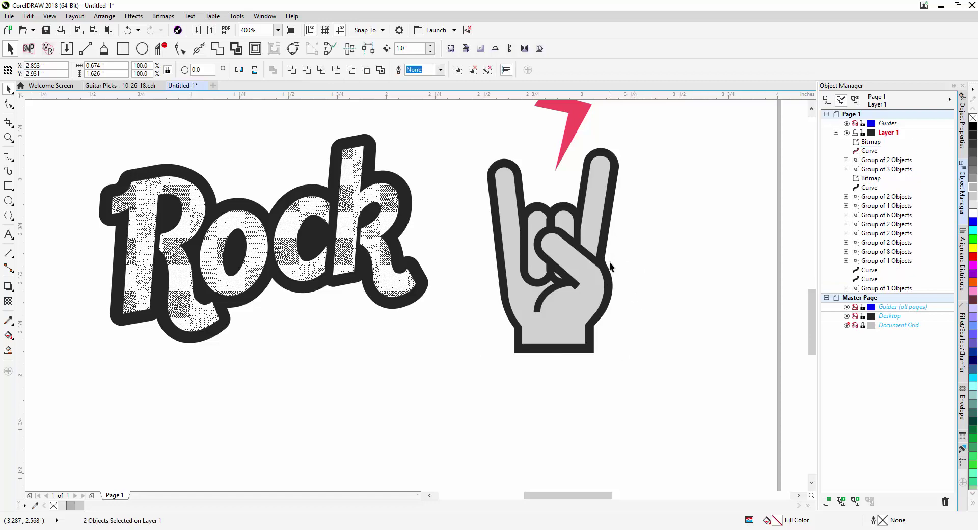
left_click(589, 222)
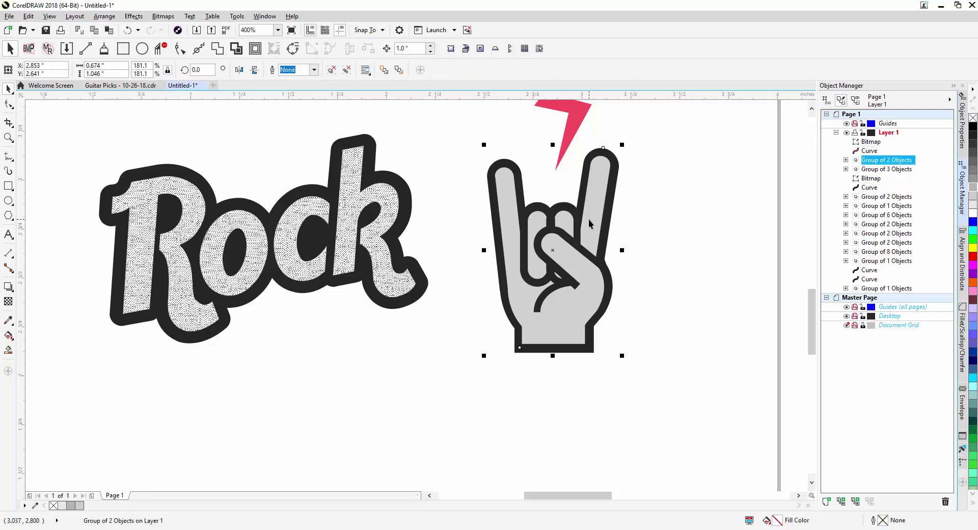
key("ctrl+u")
left_click(631, 209)
left_click(591, 197)
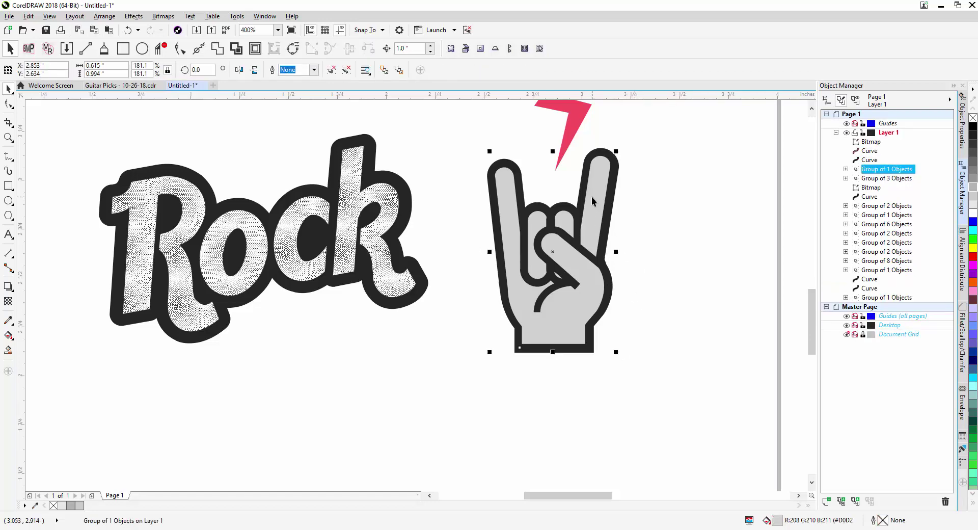
key("Down")
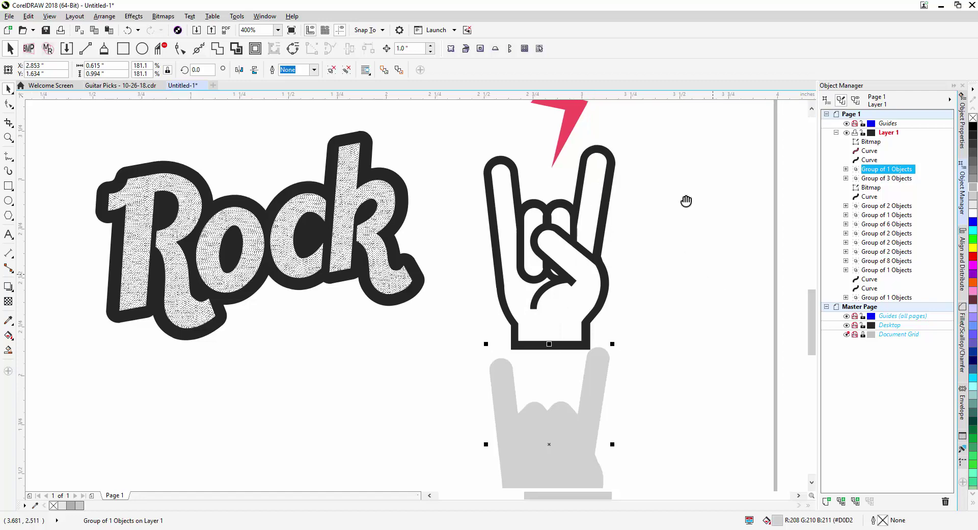
Convert the separated grey hand fill to a 300 dpi bitmap.
left_click_drag(685, 201, 660, 41)
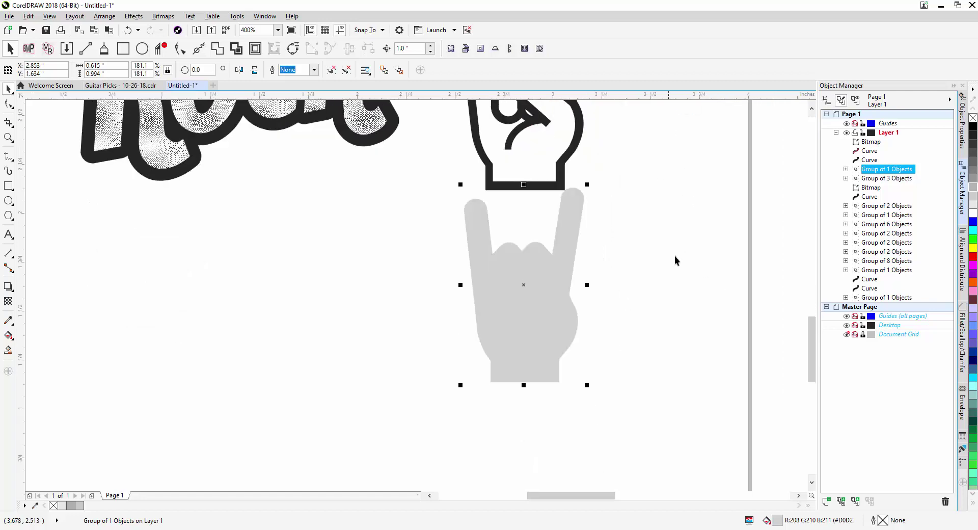
left_click(164, 16)
left_click(176, 27)
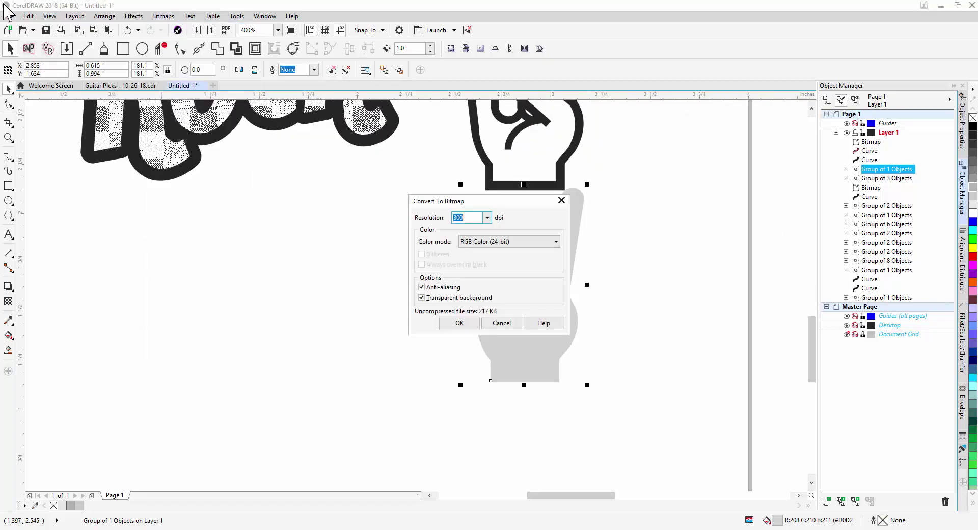
left_click(461, 327)
Convert the hand bitmap to 1-bit black and white, Floyd-Steinberg dithered at intensity 100.
left_click(164, 16)
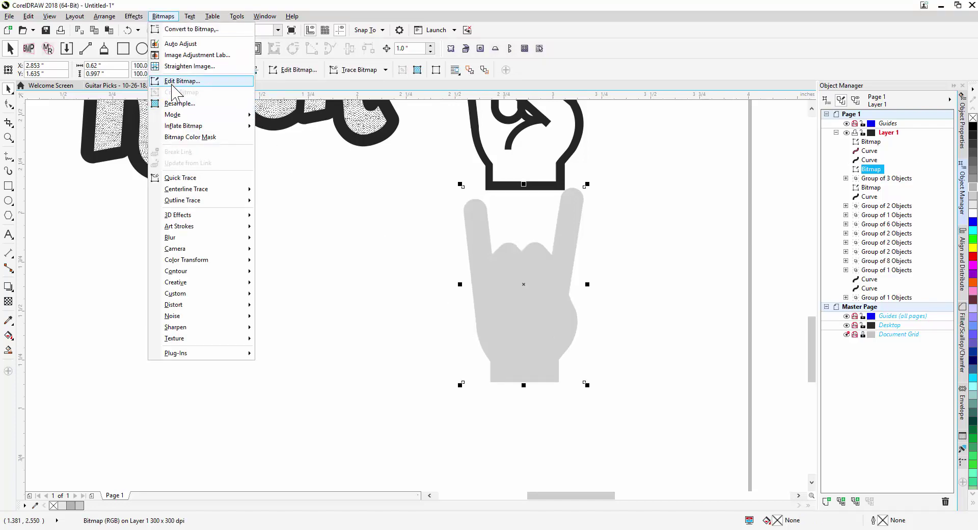
mouse_move(175, 115)
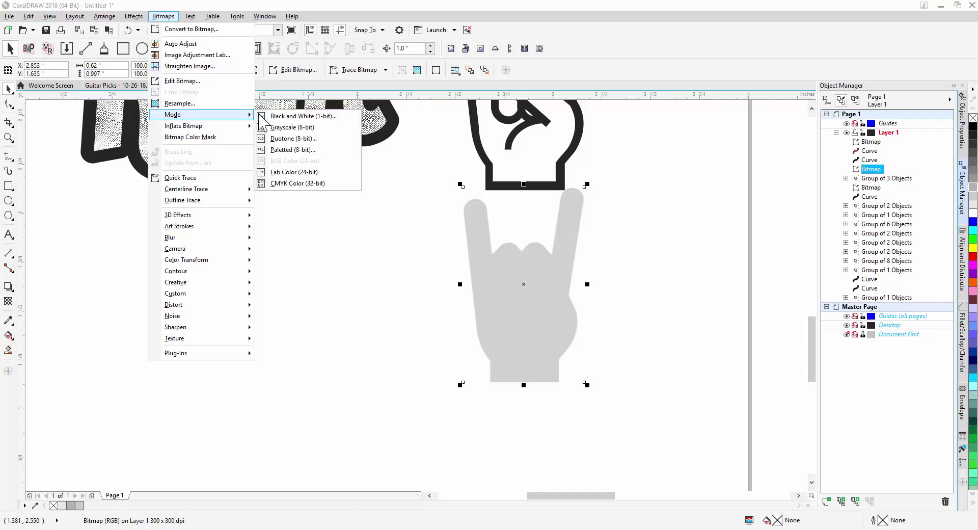
left_click(294, 120)
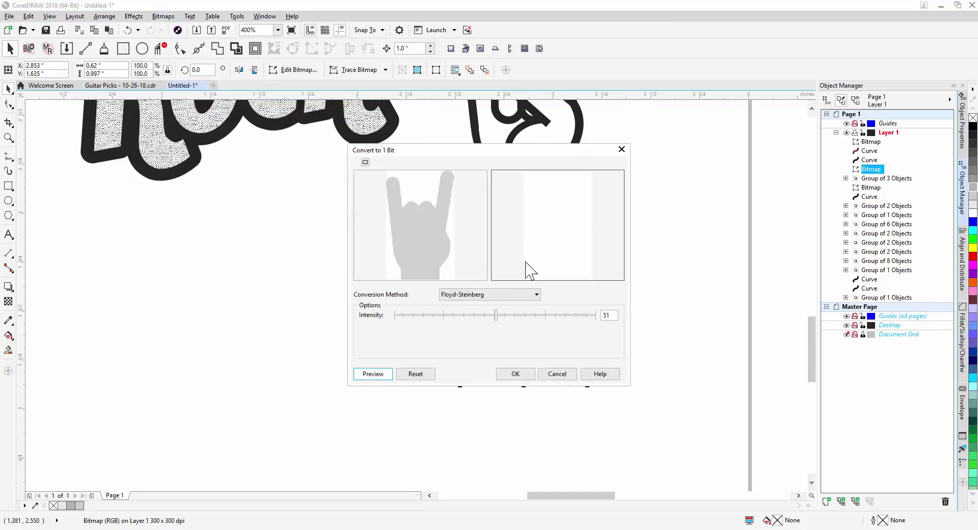
left_click_drag(495, 315, 532, 316)
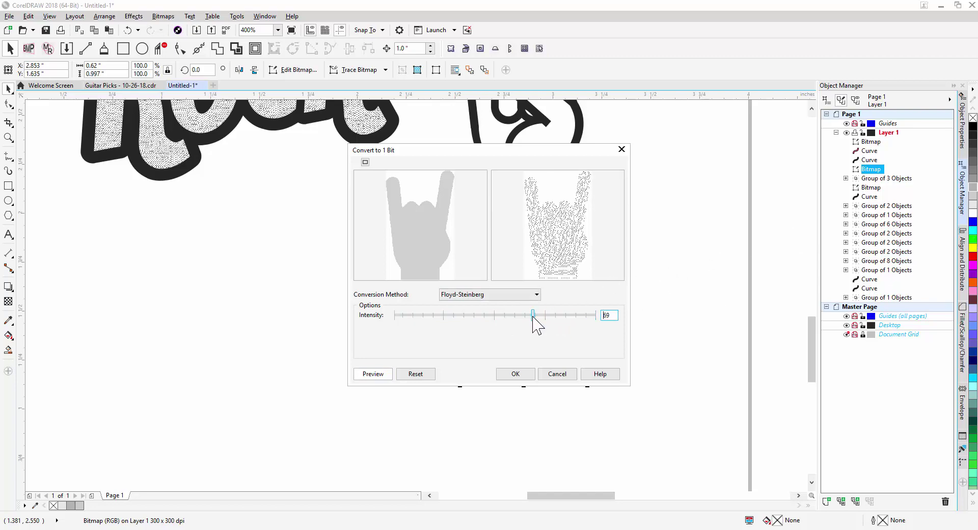
left_click(438, 229)
left_click_drag(452, 220, 392, 235)
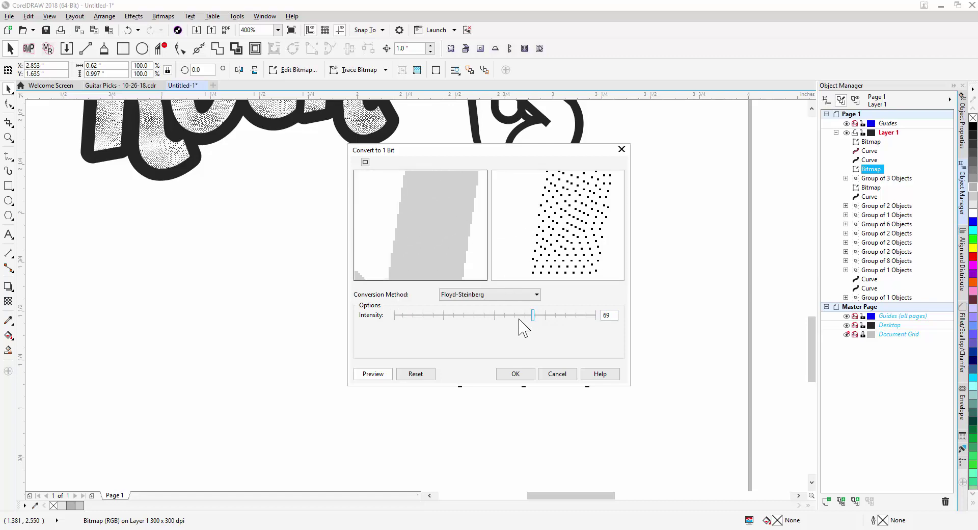
left_click_drag(532, 316, 600, 322)
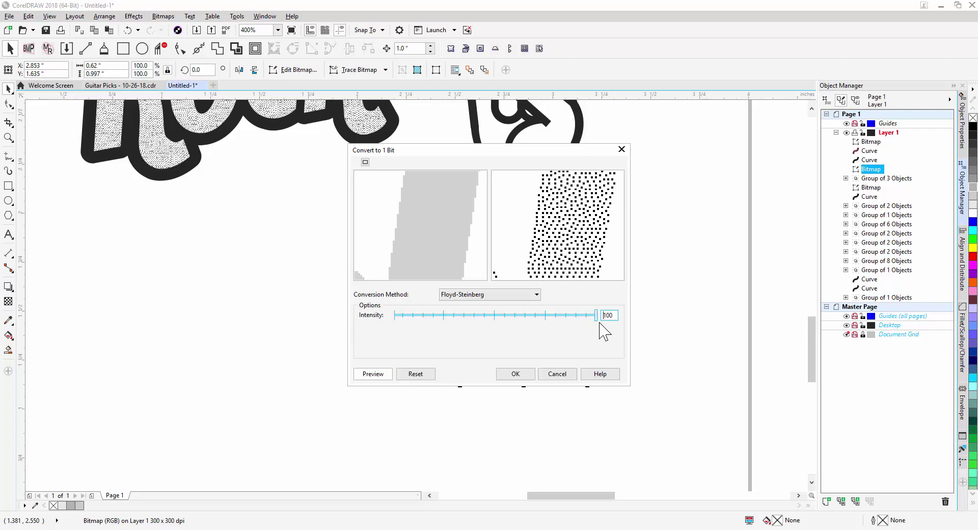
left_click(515, 374)
Move the dotted hand up one inch into its black outline and deselect it.
scroll(526, 285, "up", 1)
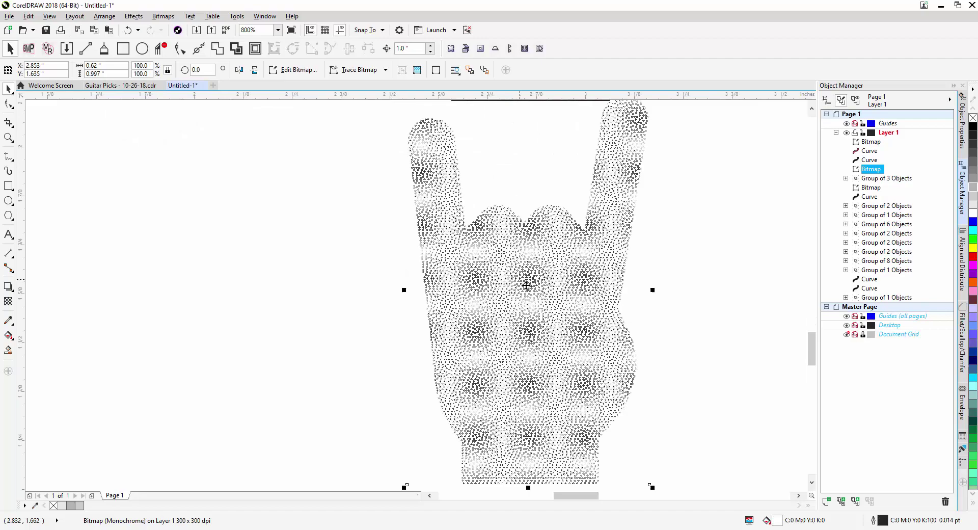
scroll(526, 285, "up", 3)
scroll(545, 304, "down", 4)
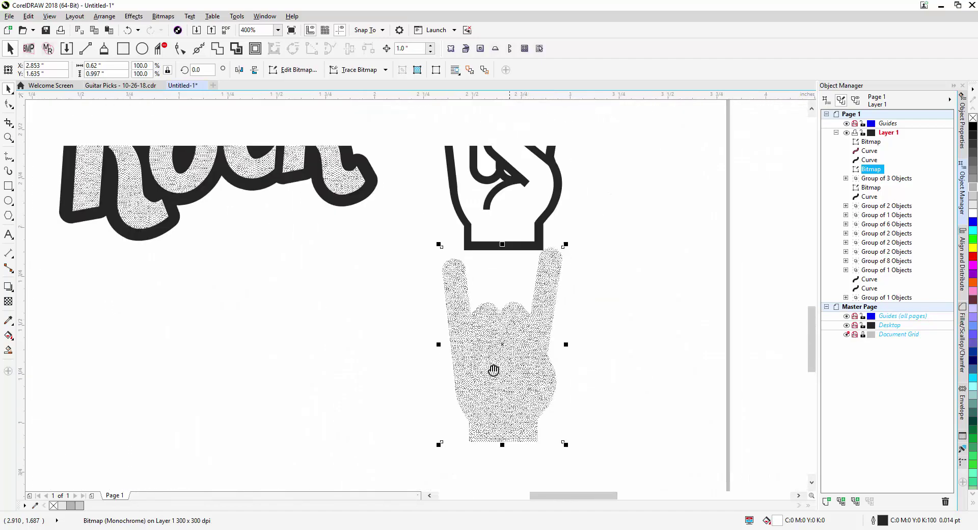
key("Up")
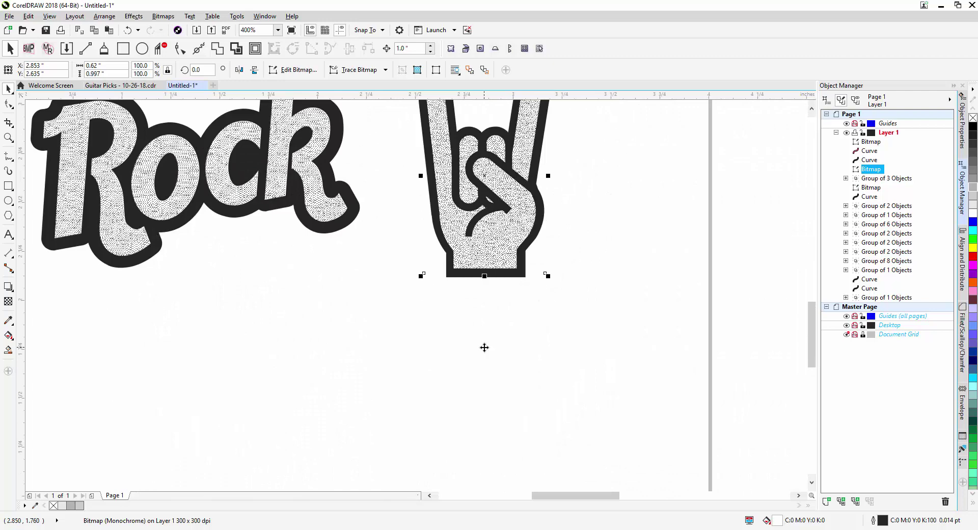
scroll(566, 324, "up", 3)
key("Escape")
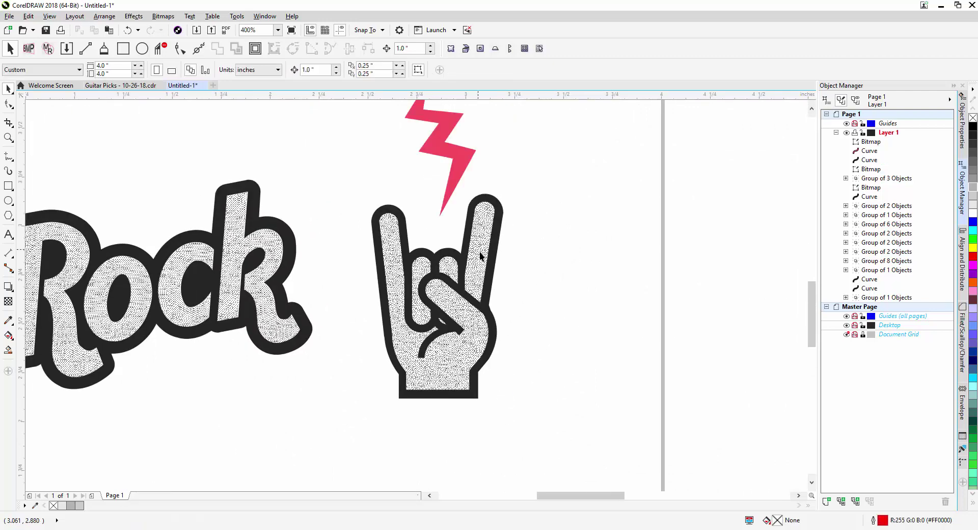
scroll(506, 255, "up", 1)
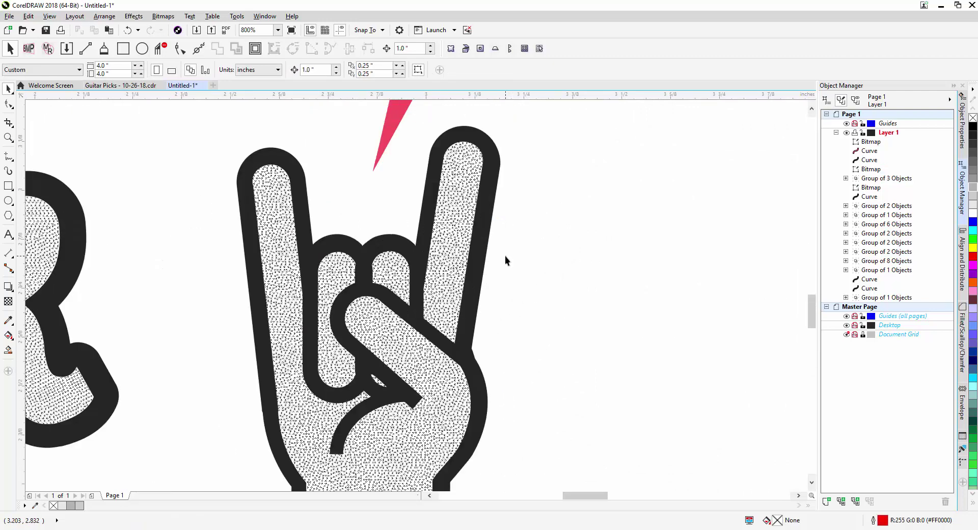
scroll(505, 255, "down", 1)
Try a 20% Black background on the dotted hand, remove it, and return it into the outline.
left_click(473, 259)
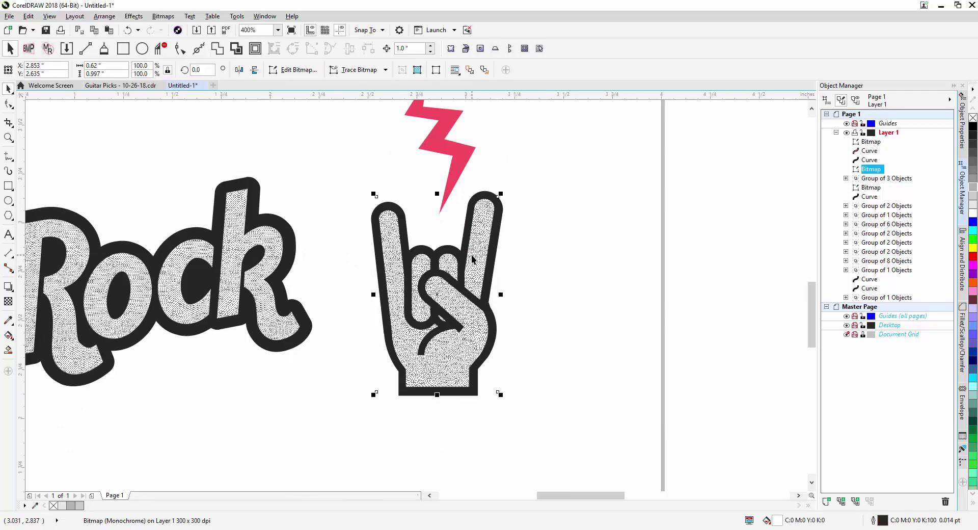
key("Down")
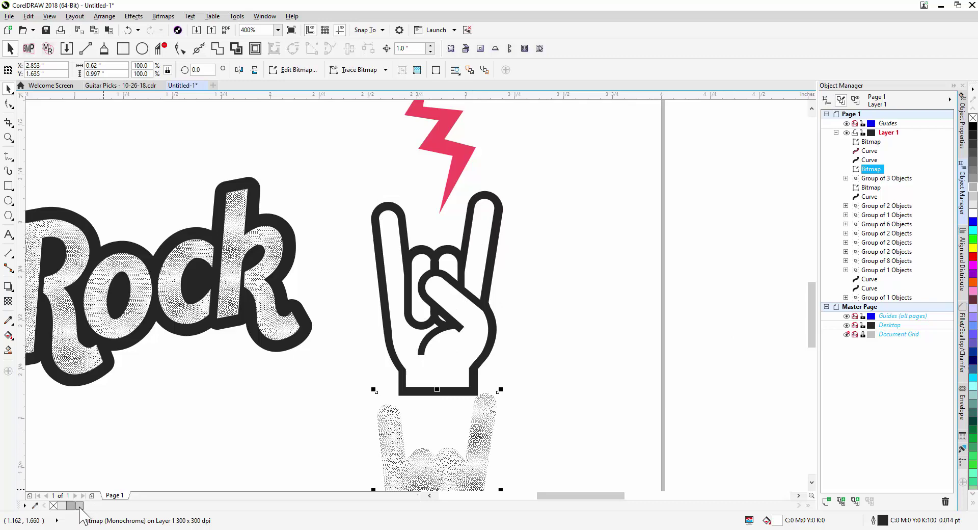
left_click(62, 506)
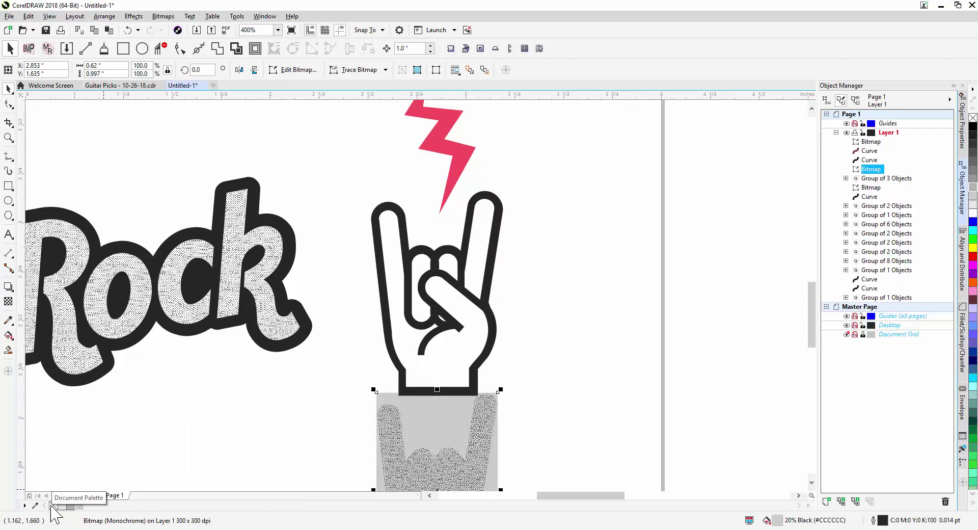
left_click(53, 505)
key("Up")
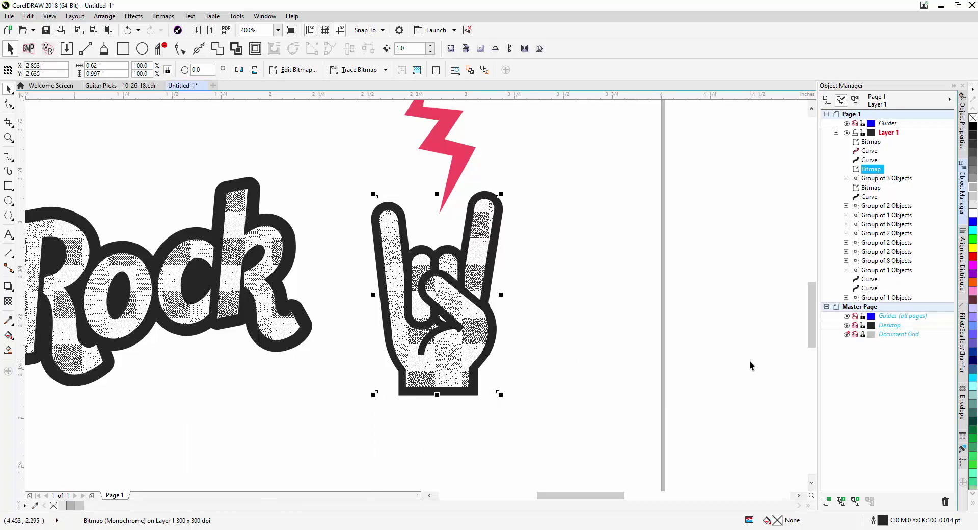
left_click(595, 317)
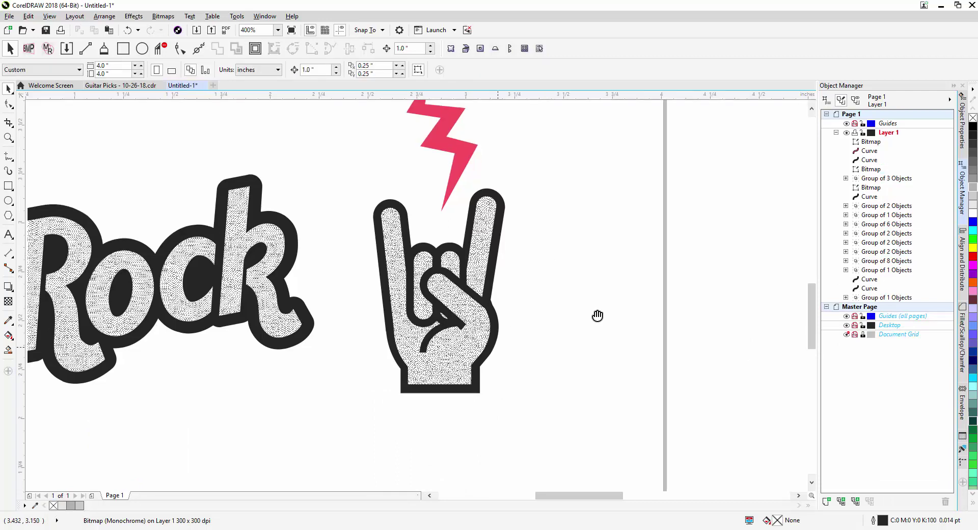
Fill the lightning bolt above the hand with grey (#808080), replacing its pink colour.
left_click_drag(595, 316, 662, 318)
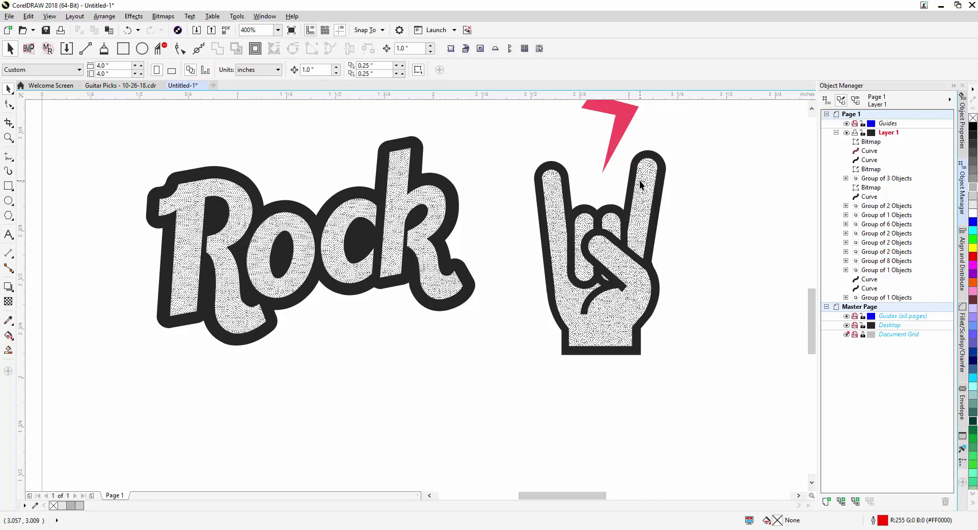
scroll(539, 190, "up", 3)
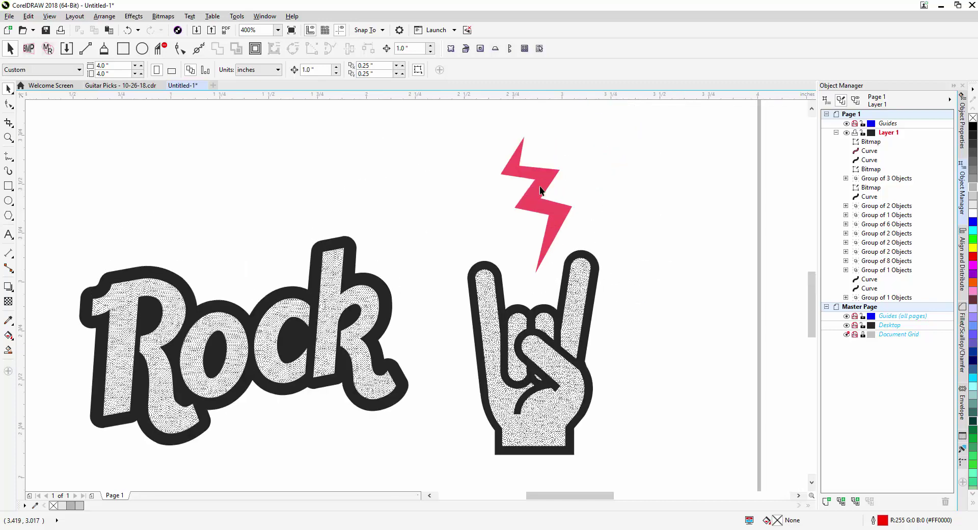
left_click(548, 178)
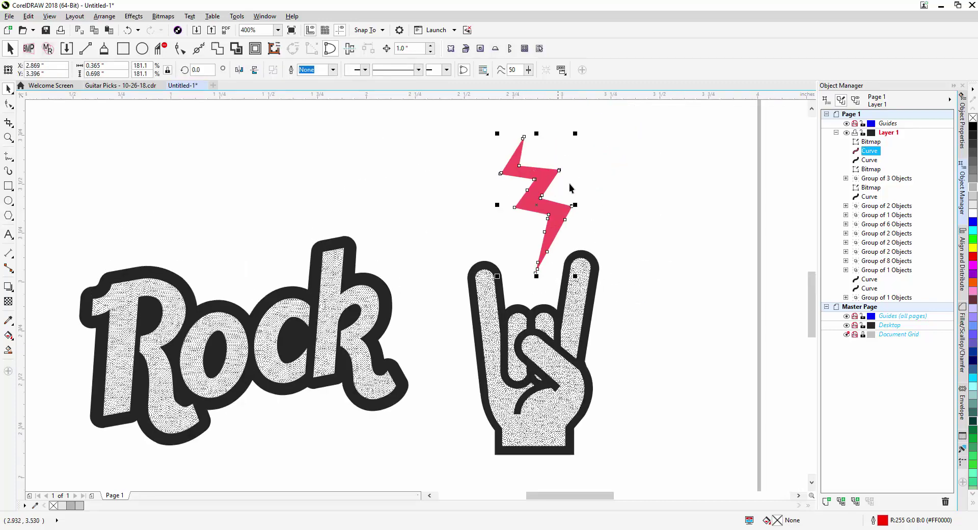
left_click(970, 170)
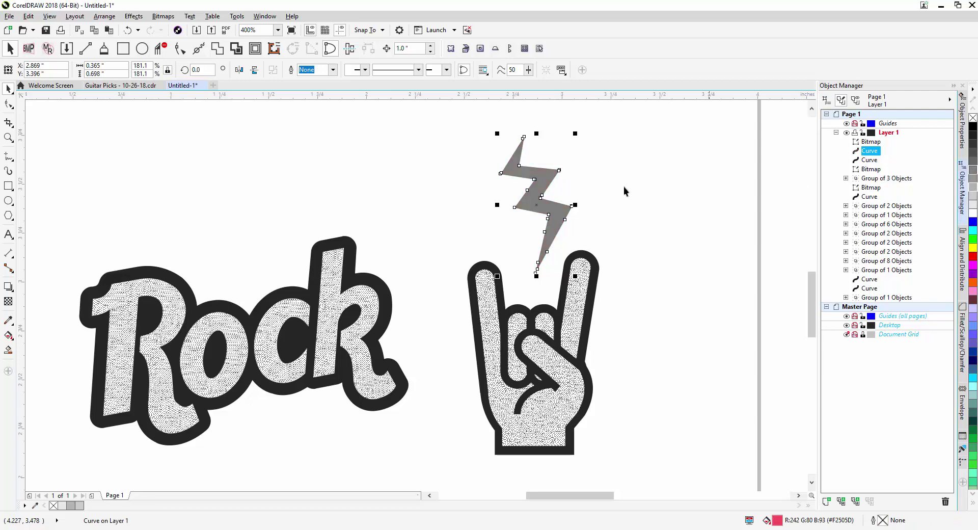
left_click(627, 188)
left_click(543, 190)
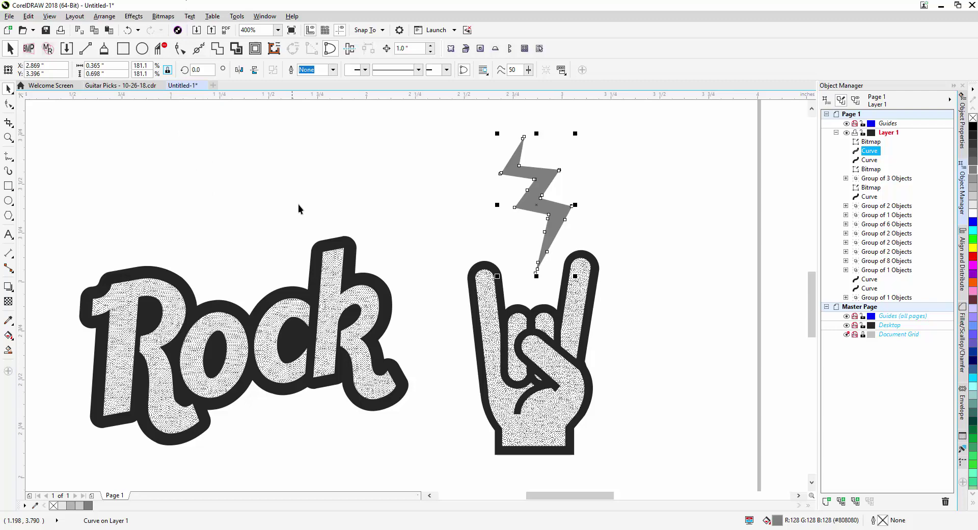
scroll(437, 273, "down", 1)
scroll(454, 286, "down", 2)
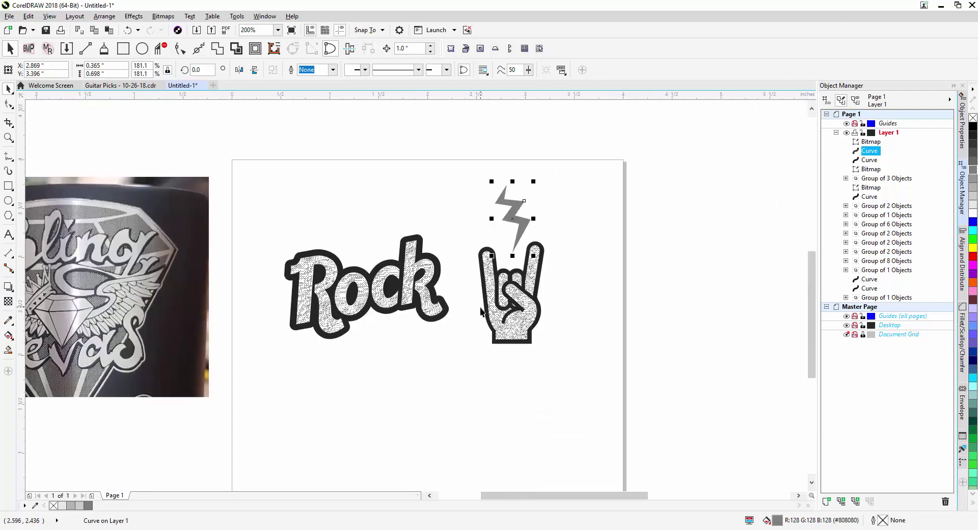
left_click_drag(447, 371, 506, 365)
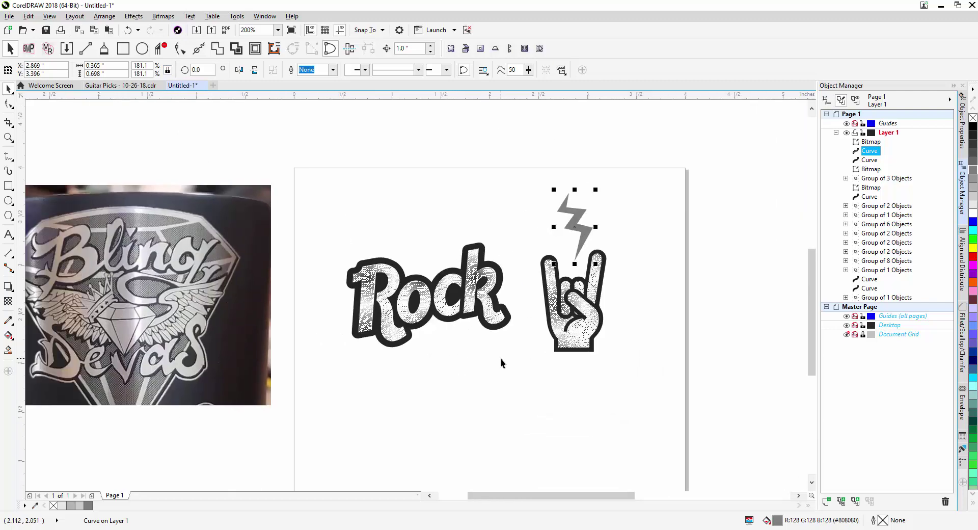